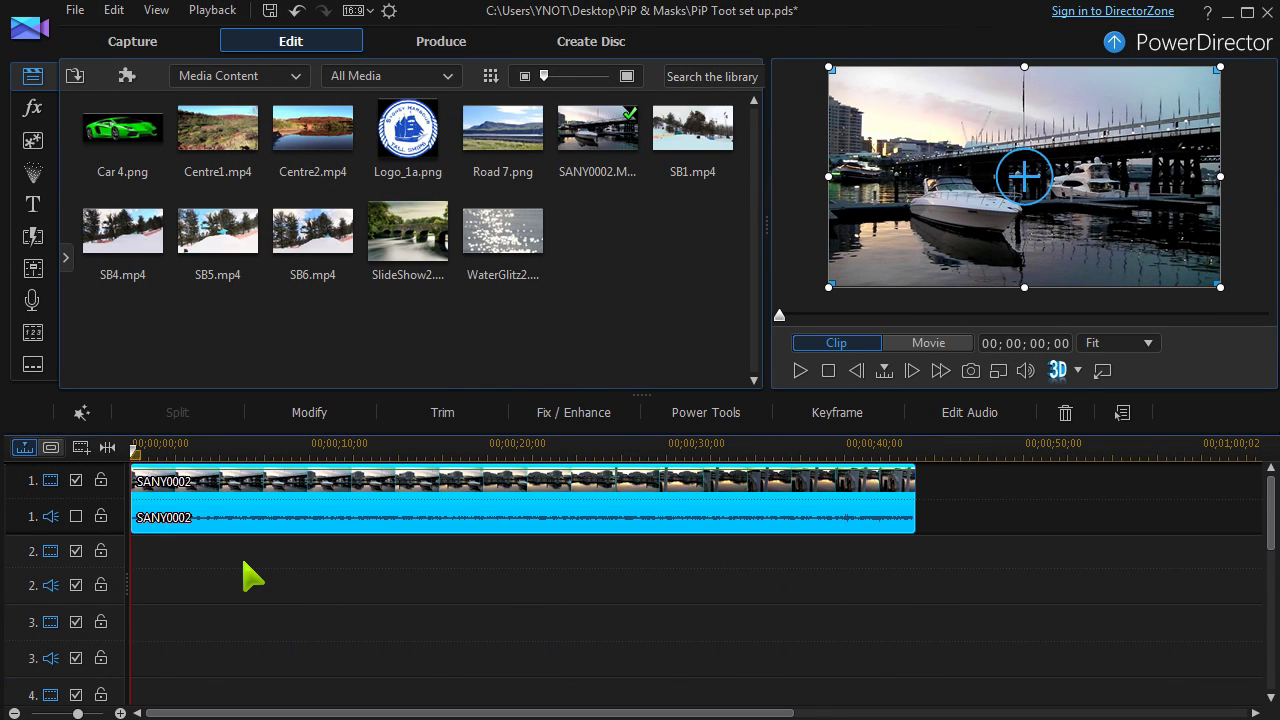
Step: Put WaterGlitz2 on track 2 below the harbour clip, undoing a trial track reorder
drag(500, 241, 131, 578)
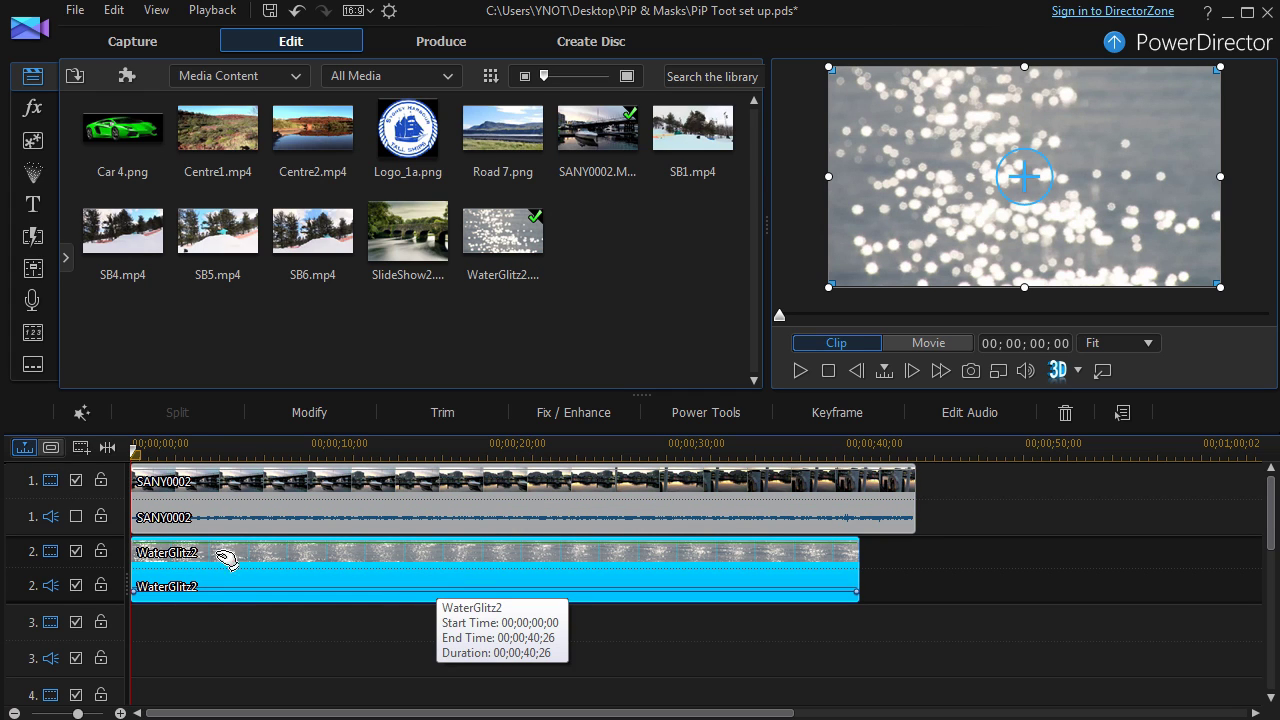
drag(21, 538, 25, 493)
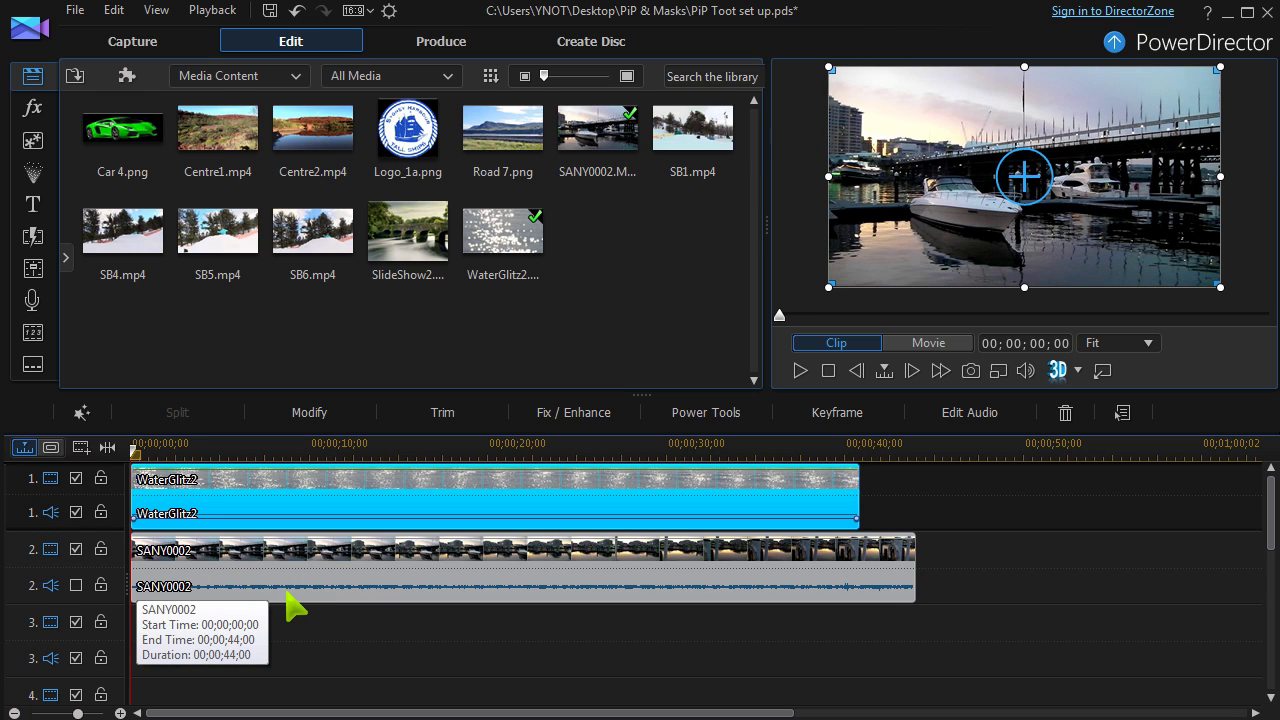
click(19, 498)
key(ctrl+z)
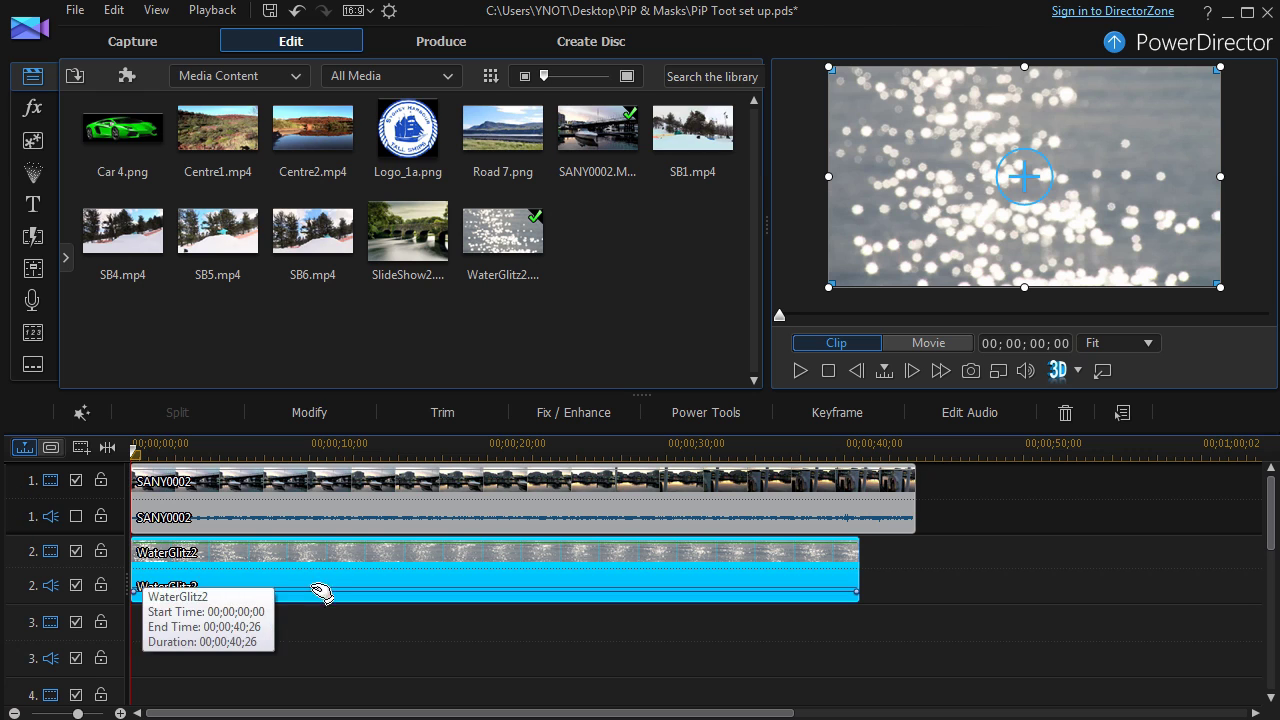
Step: With aspect ratio unlocked, squash WaterGlitz2 into a bottom strip (height 0.125, Y 0.894)
click(340, 416)
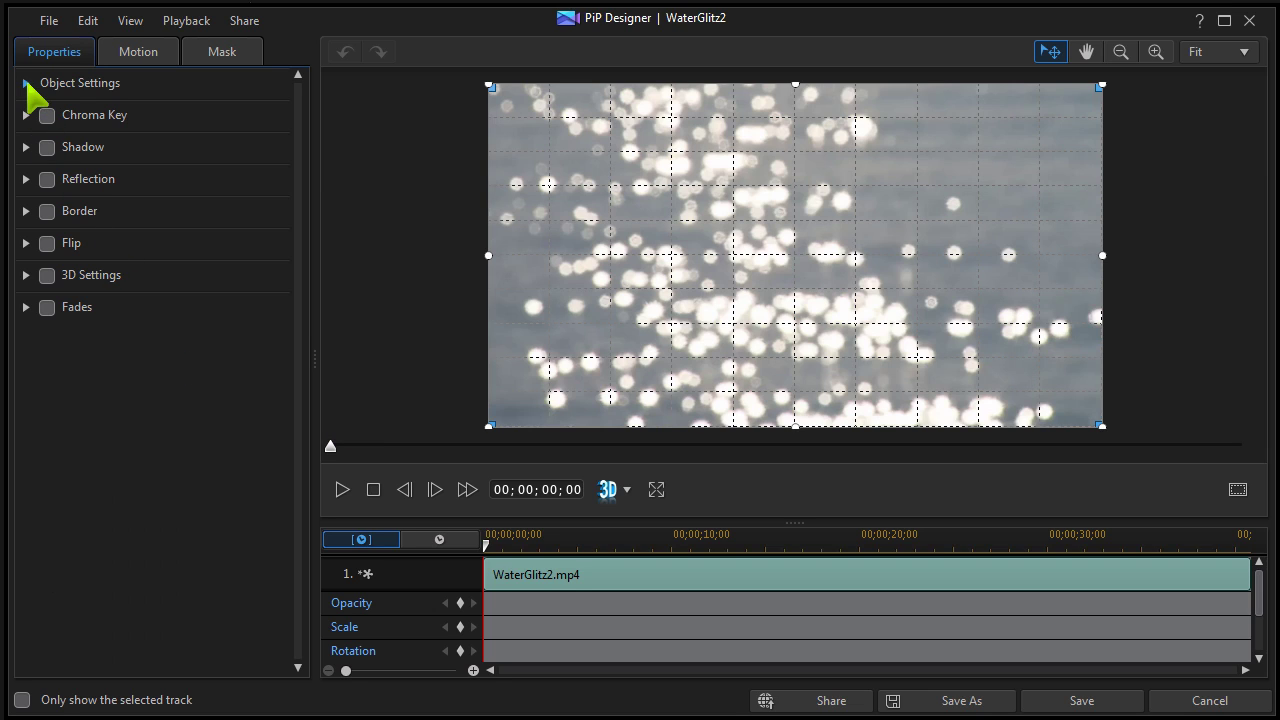
click(26, 83)
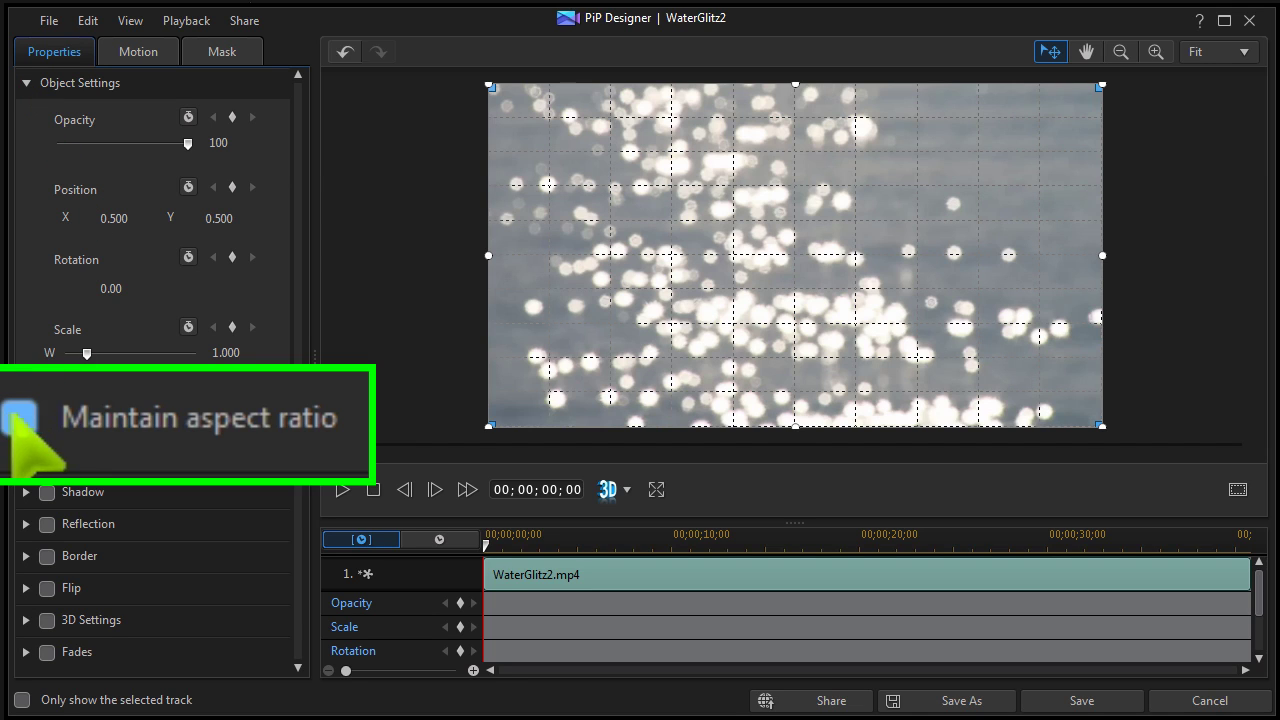
click(47, 403)
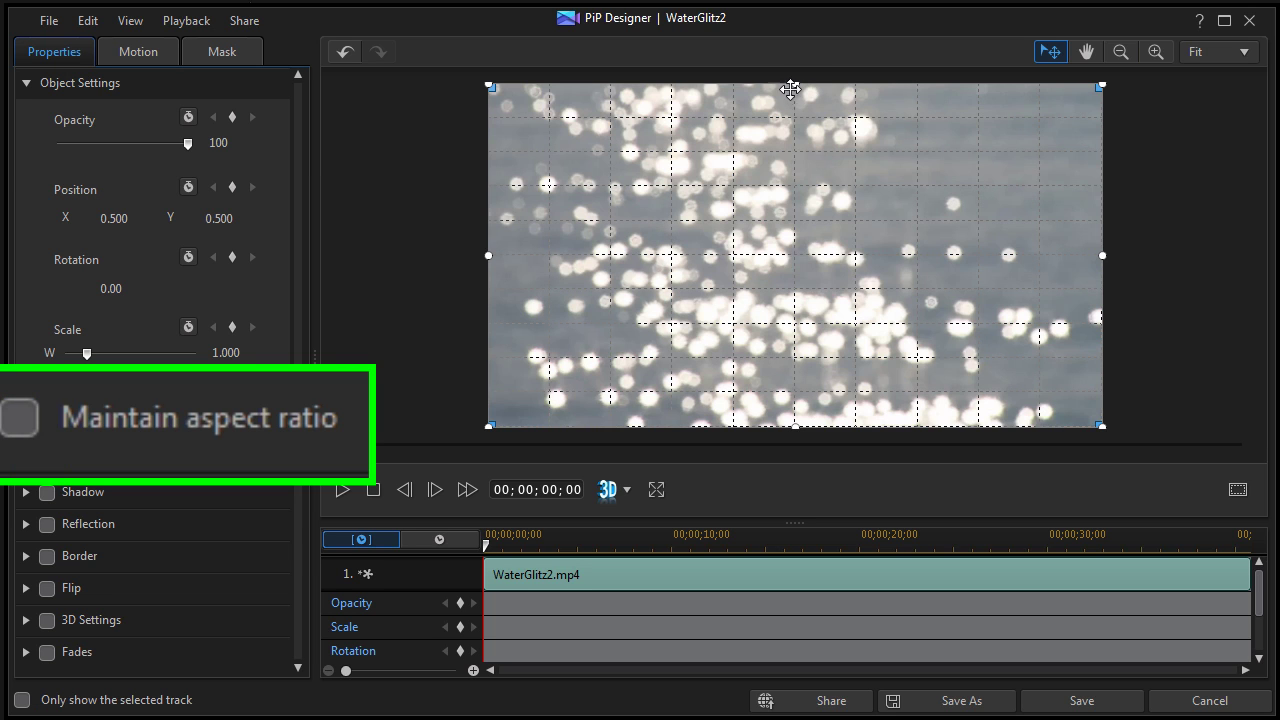
drag(790, 89, 756, 370)
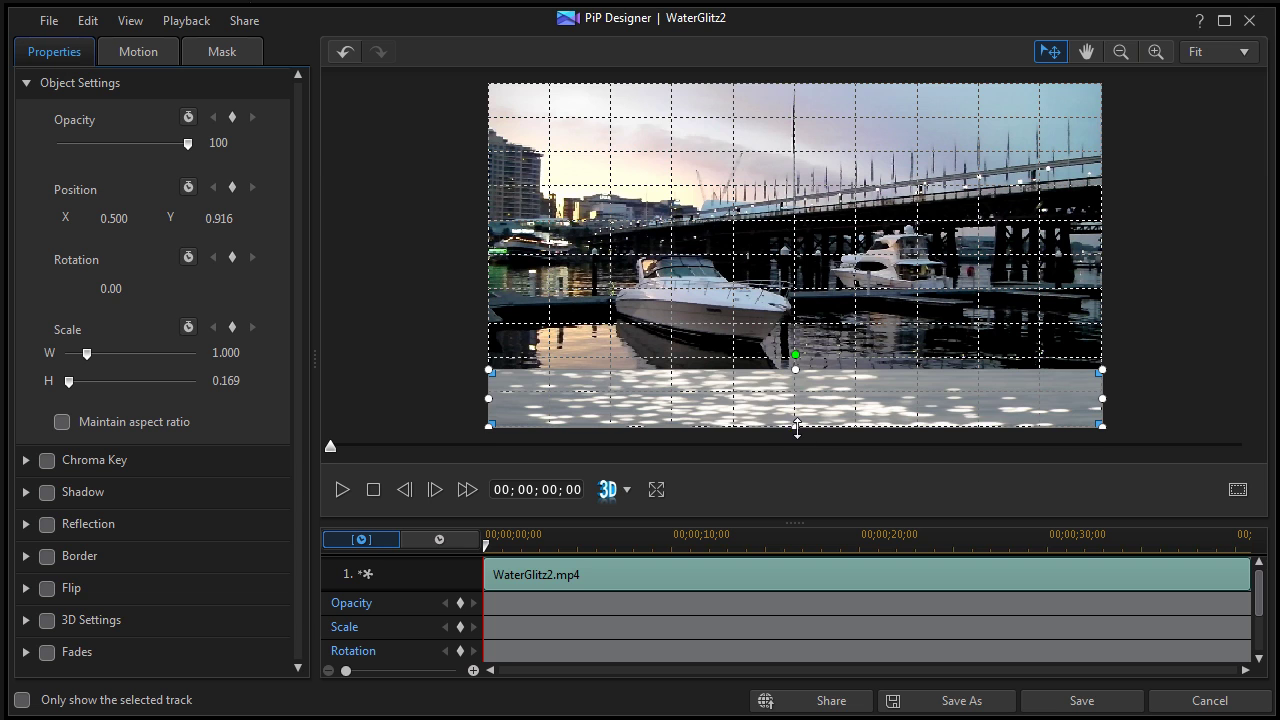
drag(797, 427, 797, 413)
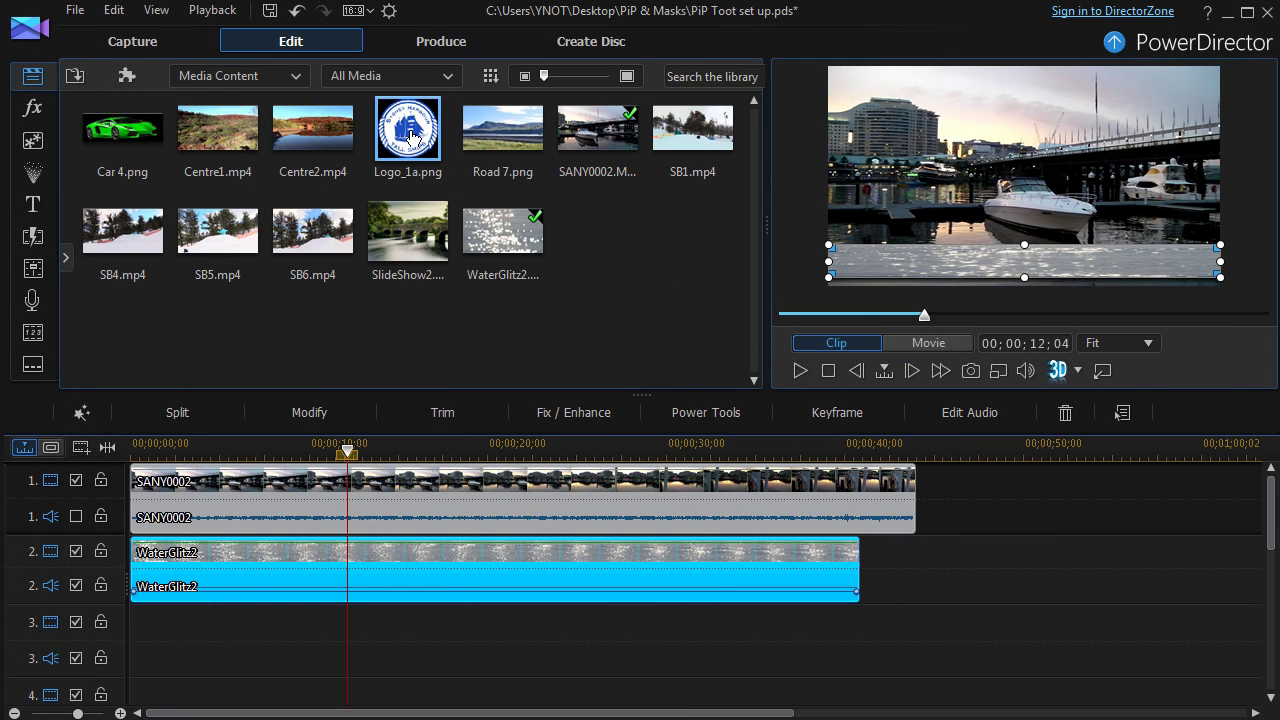
Step: Place the Logo_1a.png harbour logo at the start of track 3
click(411, 136)
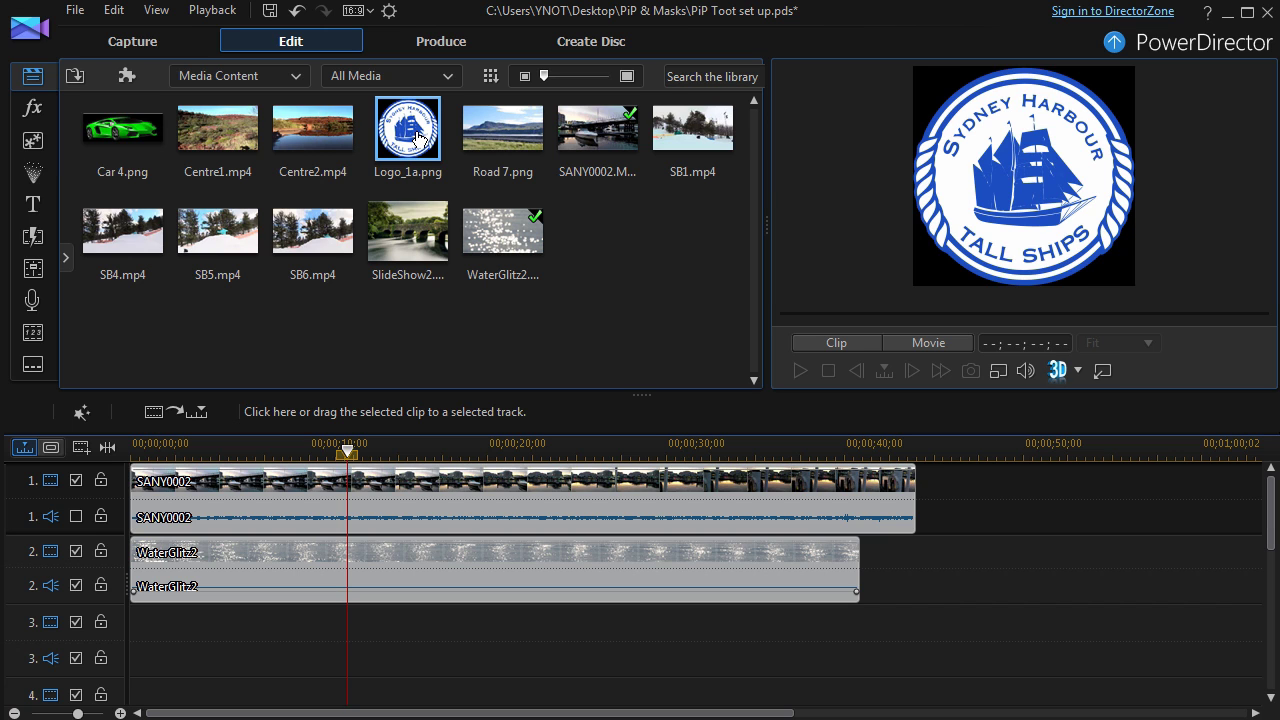
drag(418, 137, 145, 665)
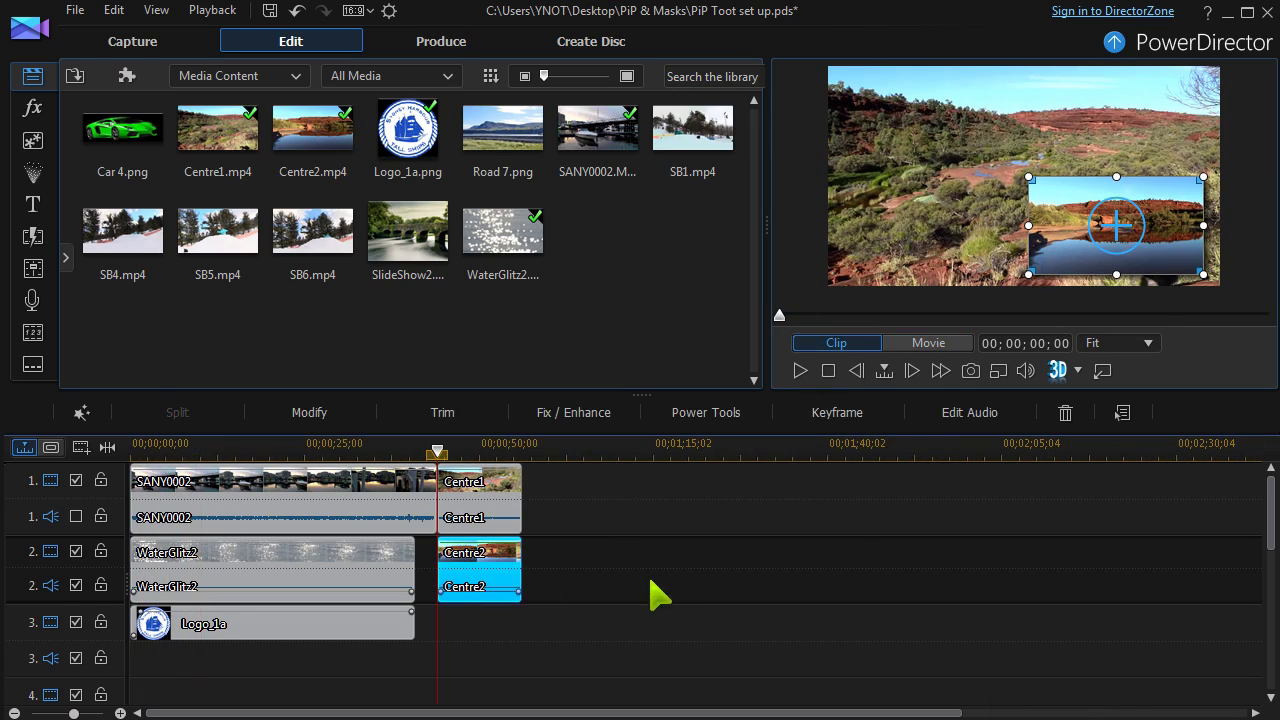
click(690, 540)
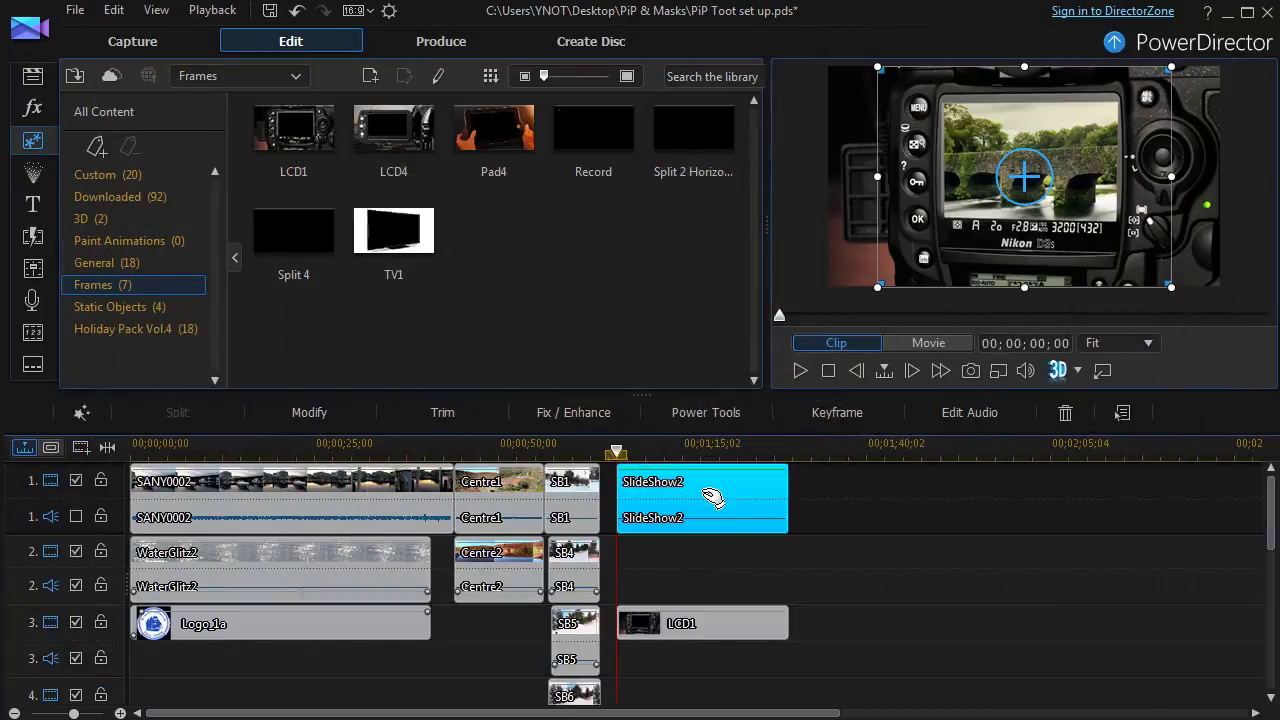
Step: Shrink and reposition SlideShow2 to fit inside the LCD1 camera screen
click(313, 413)
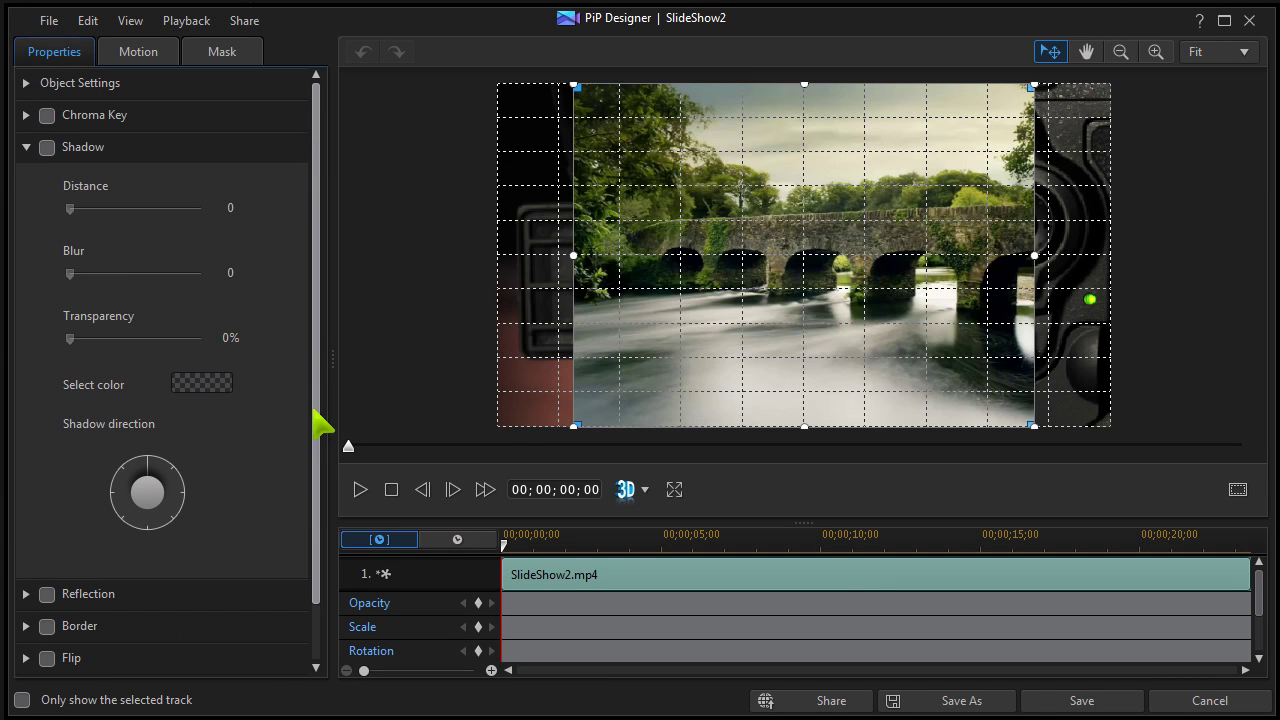
drag(576, 90, 686, 180)
drag(977, 401, 972, 356)
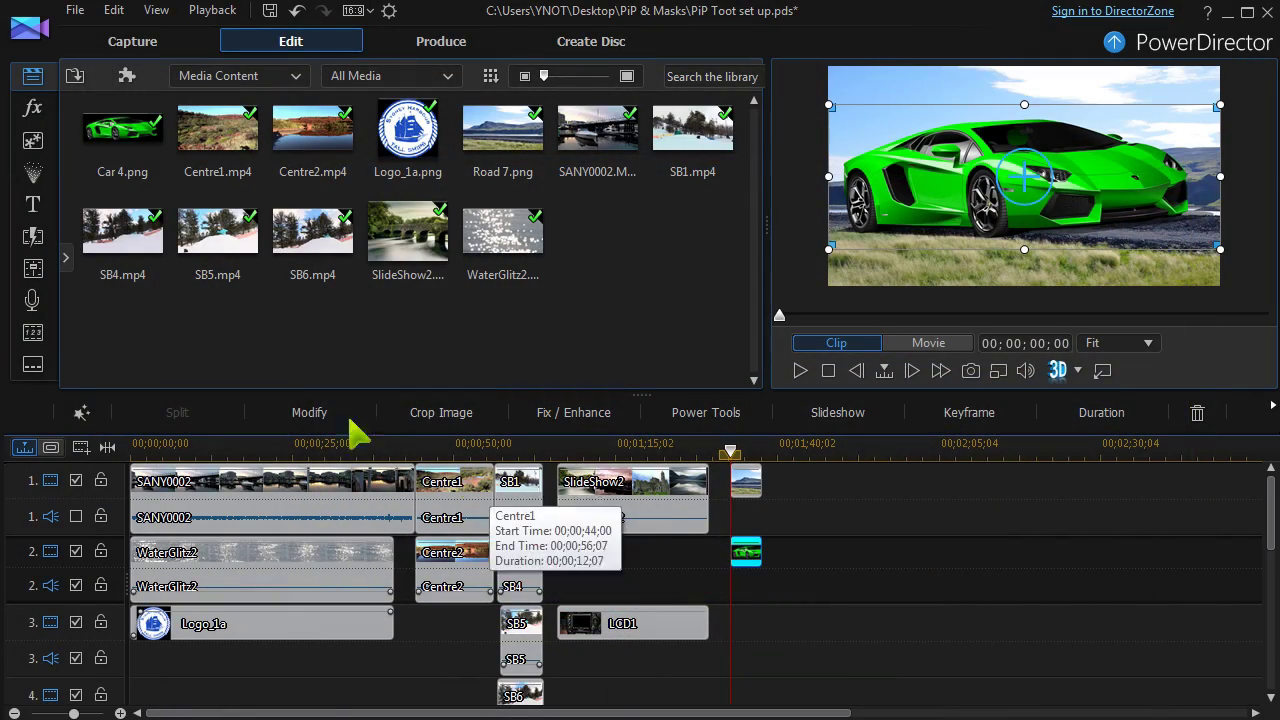
Step: Shrink the Car 4 image and clear any preset motion path
click(306, 412)
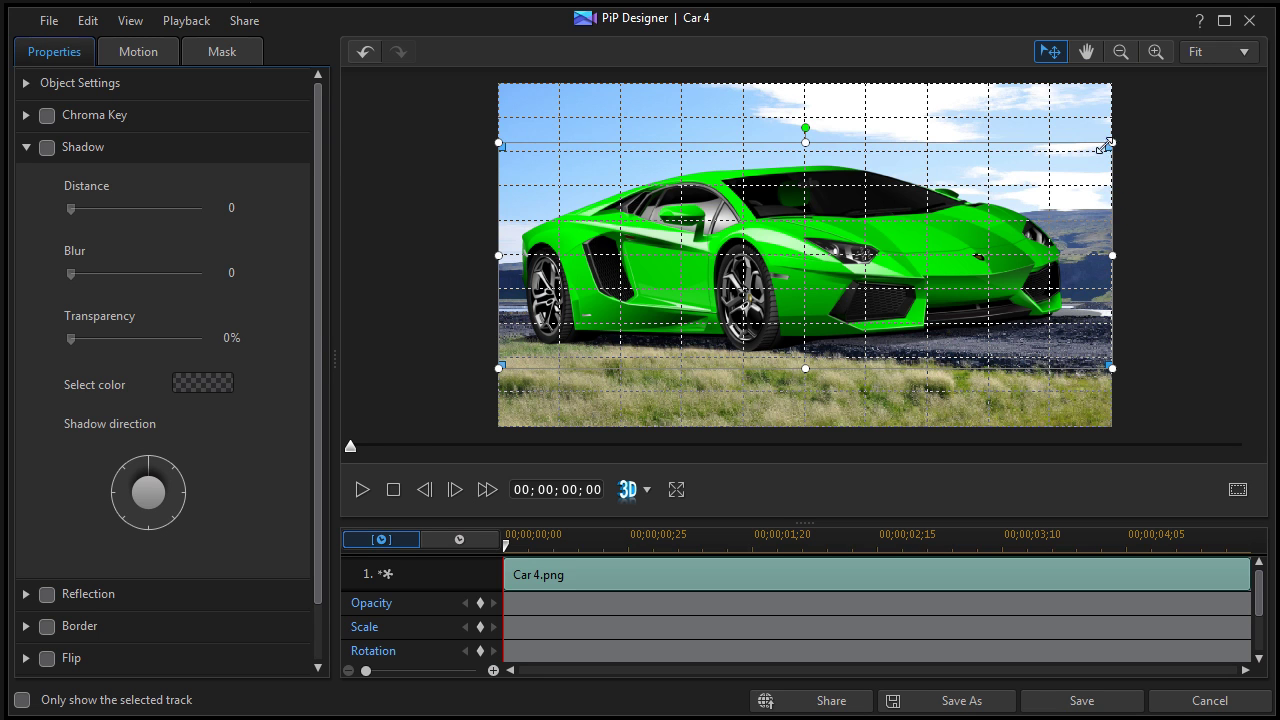
drag(1101, 149, 838, 276)
drag(823, 515, 823, 463)
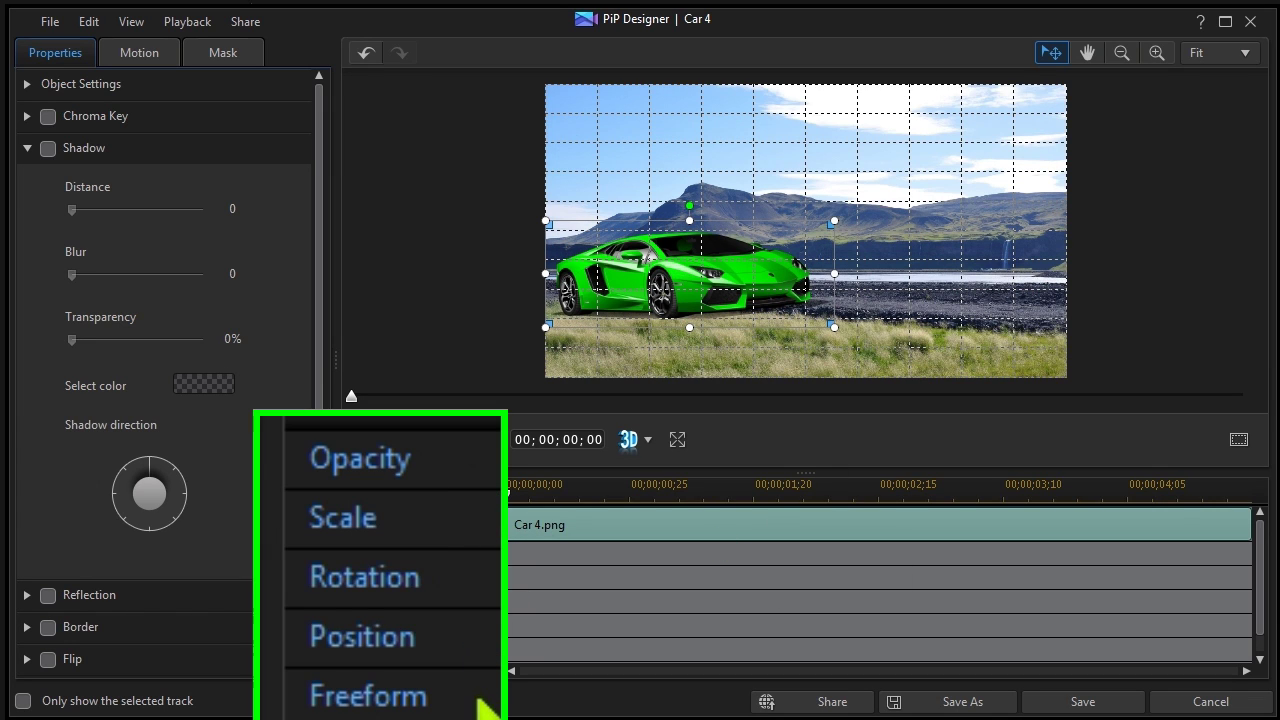
click(145, 57)
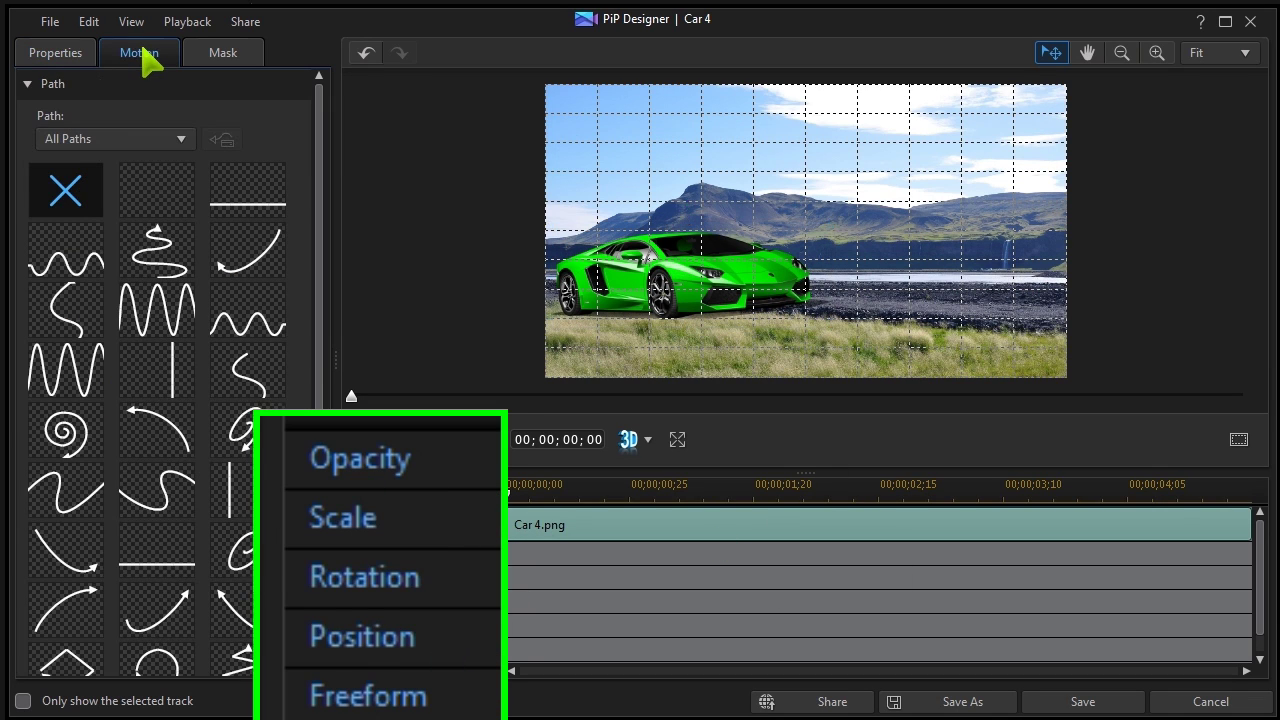
click(66, 190)
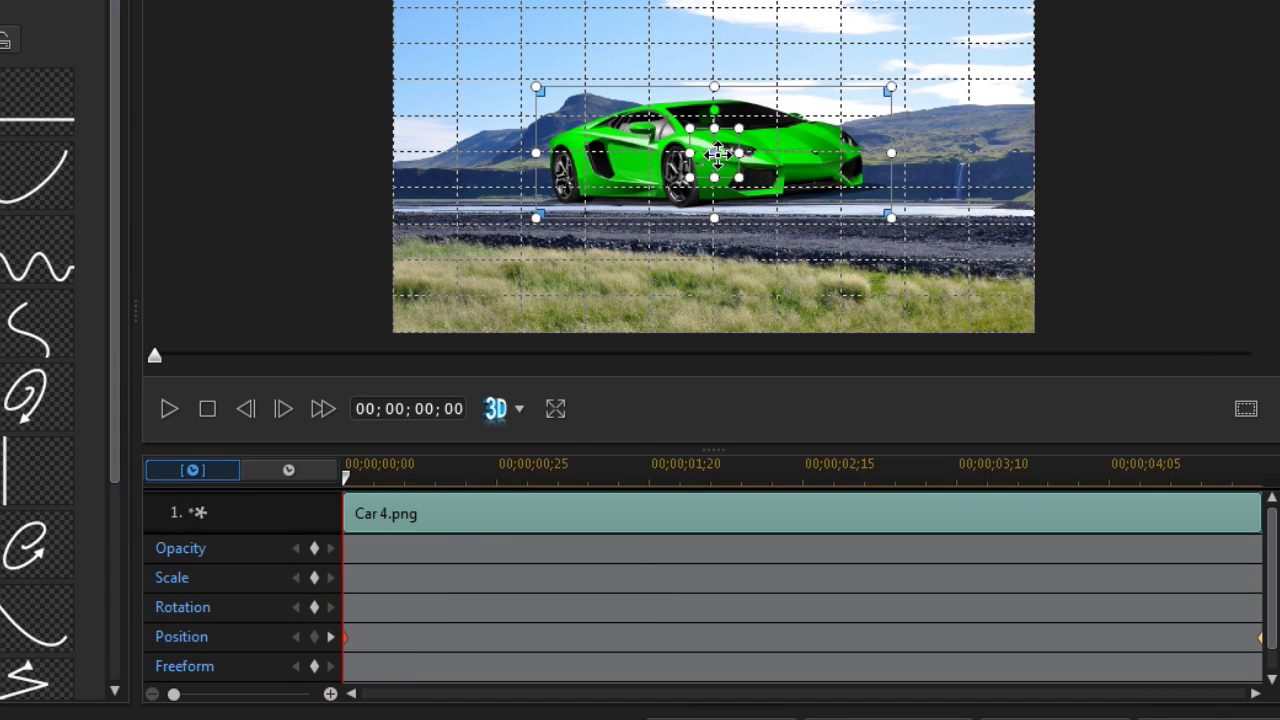
Step: Set the car's path straight from off the left edge to off the right edge
drag(718, 152, 219, 146)
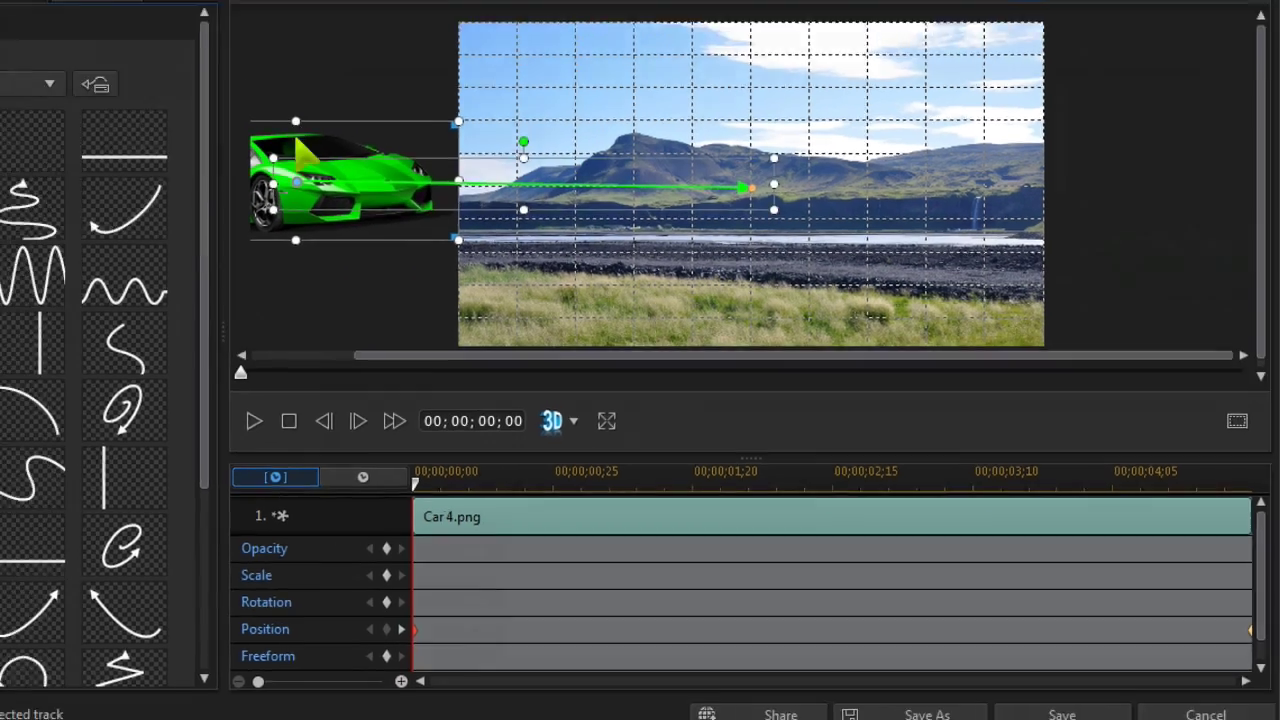
drag(240, 372, 1243, 372)
drag(750, 187, 1236, 181)
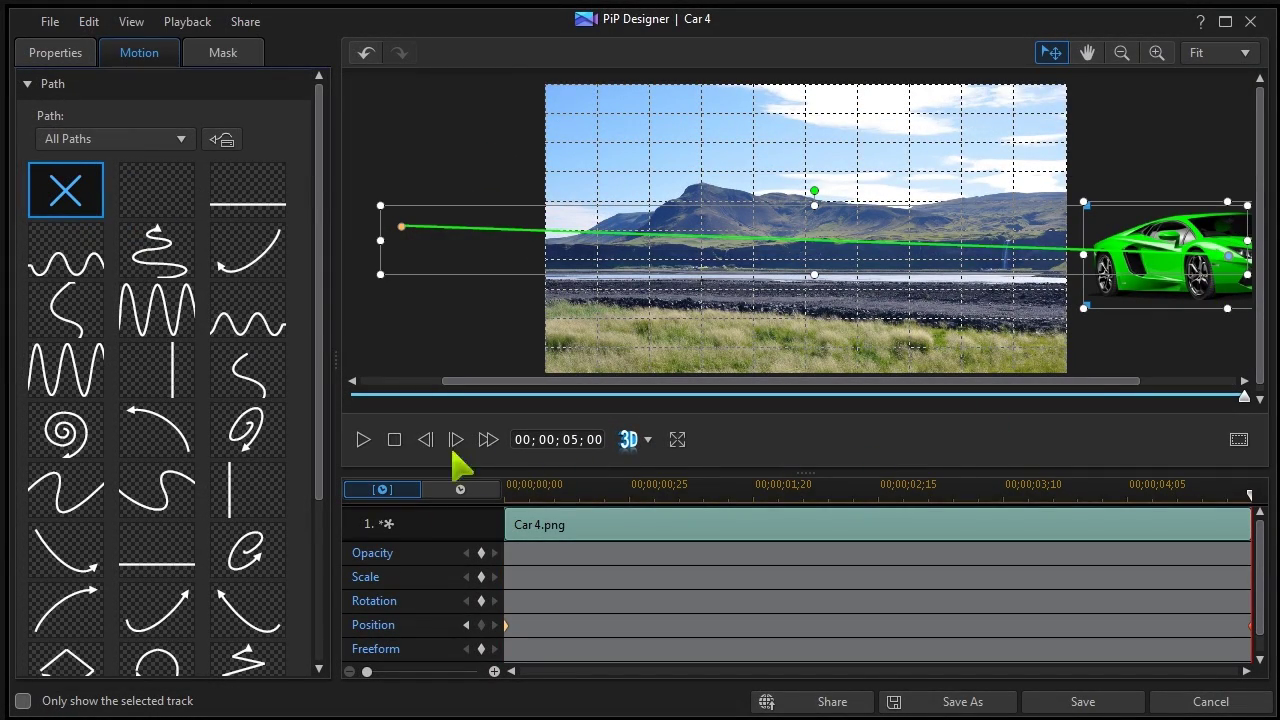
Step: Duplicate the end Position into a keyframe at 1;17 and play back the car's drive
click(395, 440)
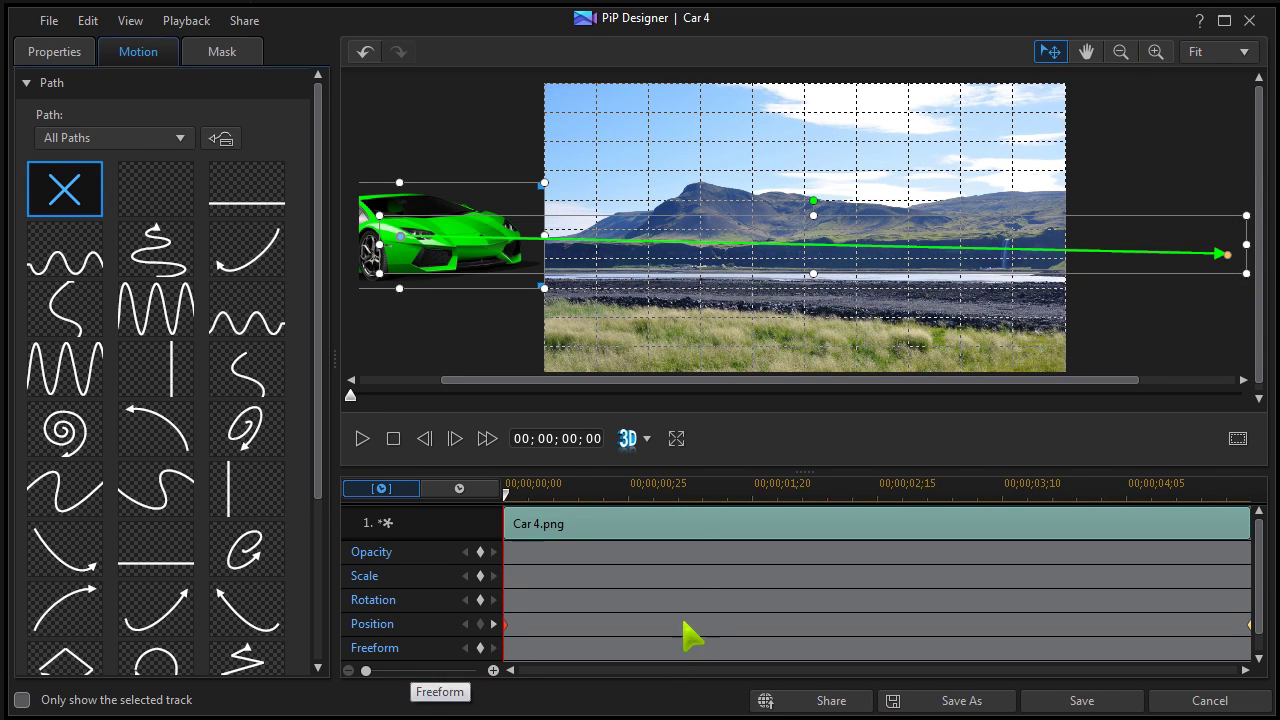
right_click(737, 630)
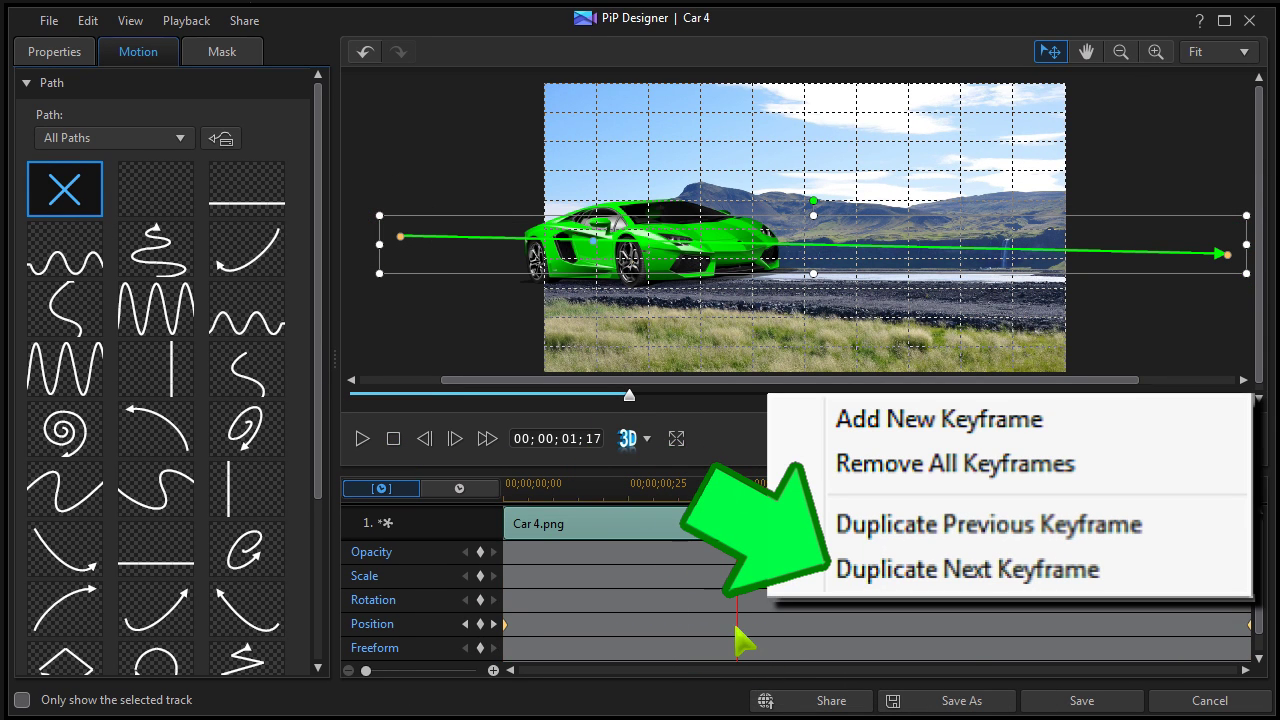
right_click(737, 630)
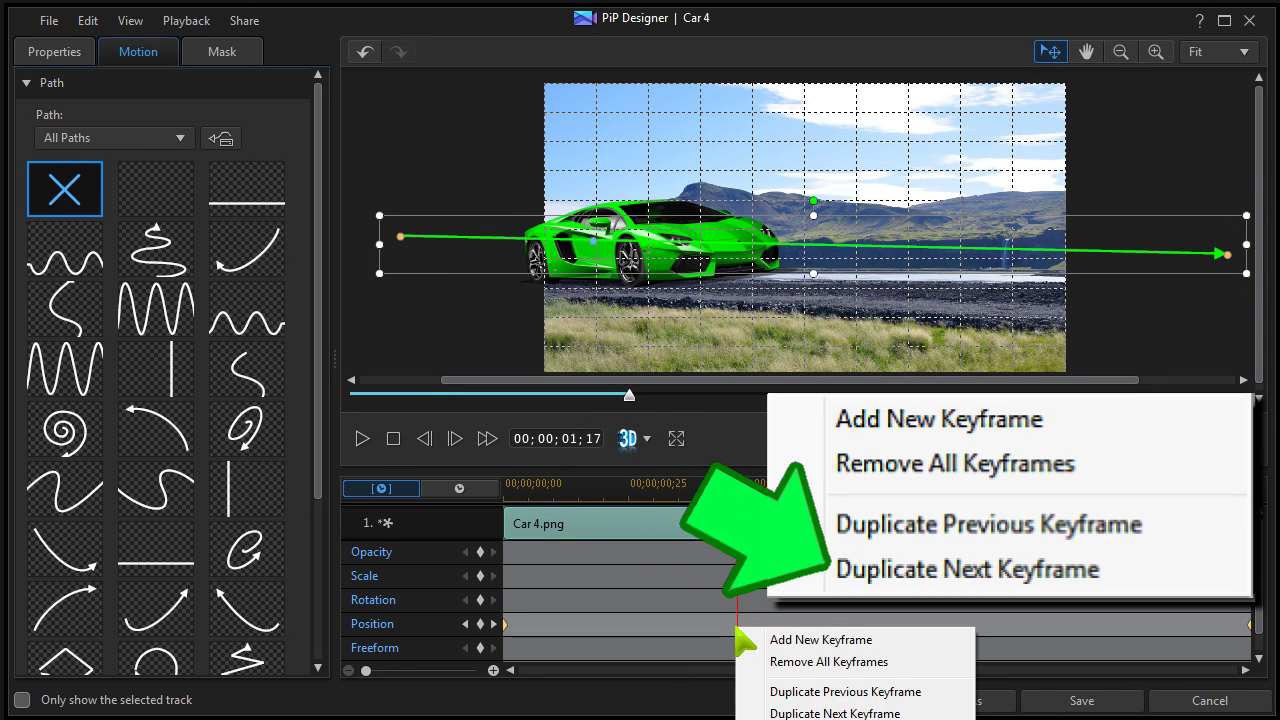
click(787, 714)
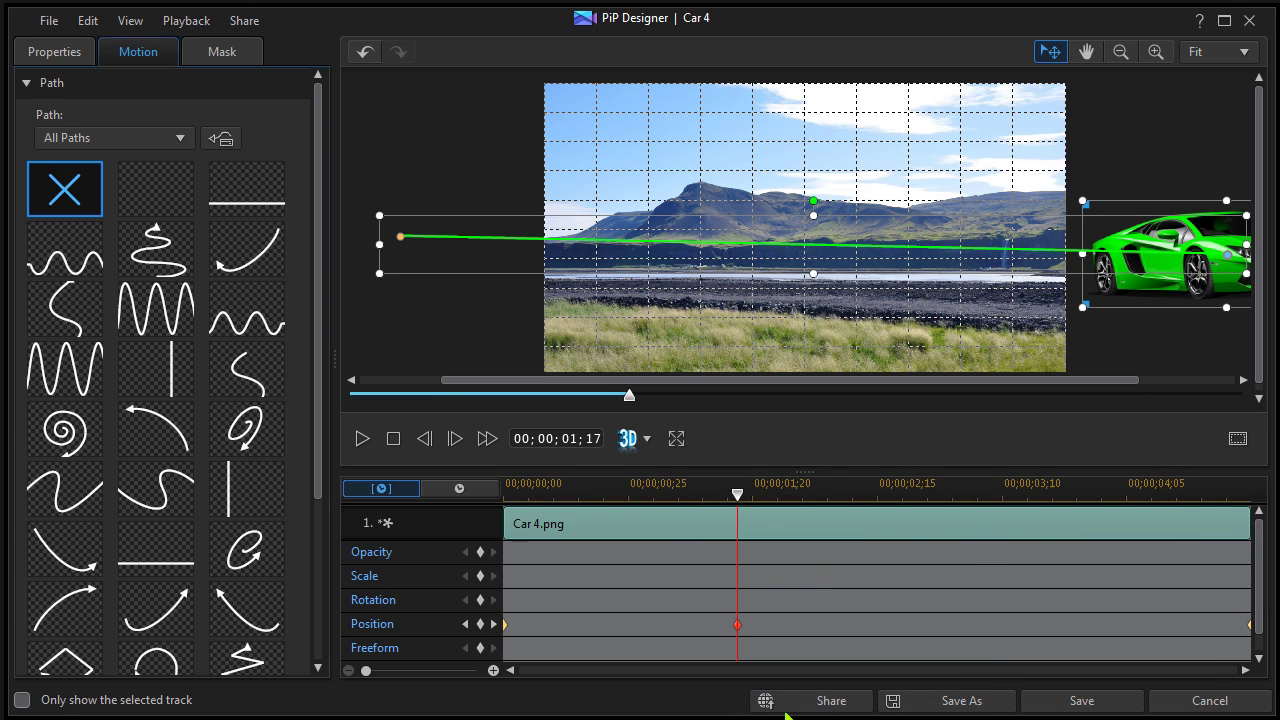
click(394, 440)
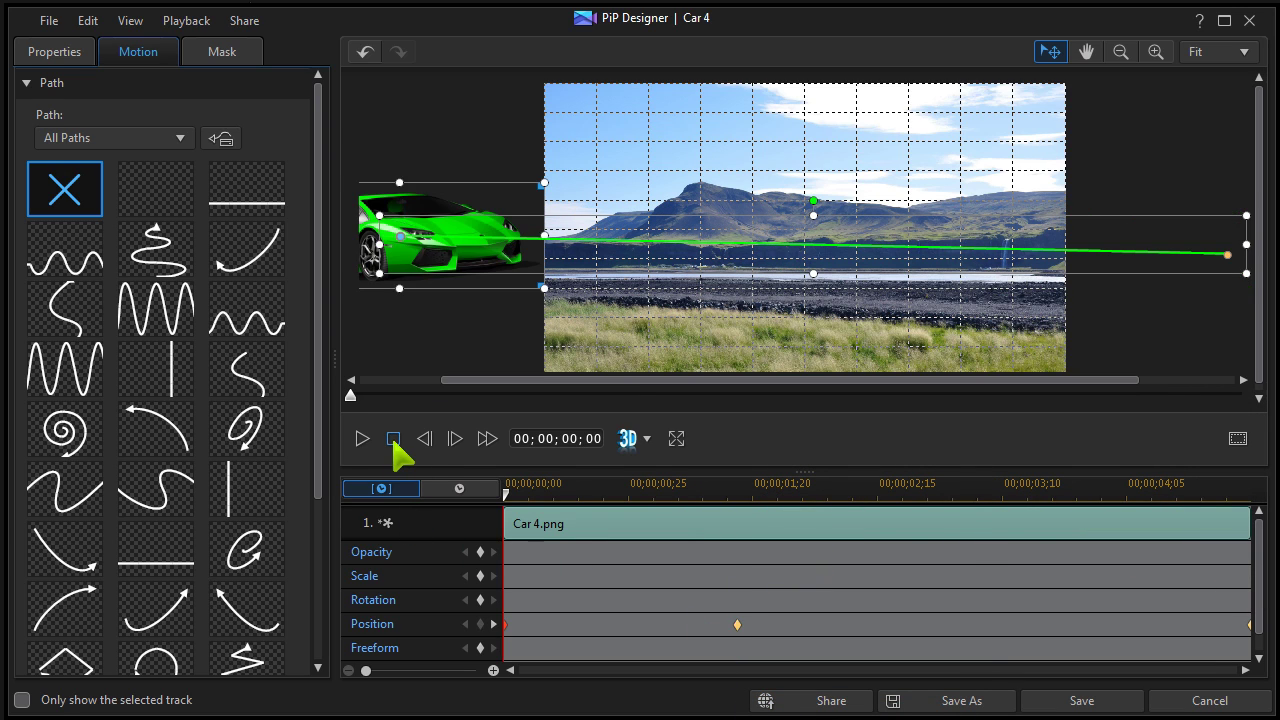
click(366, 446)
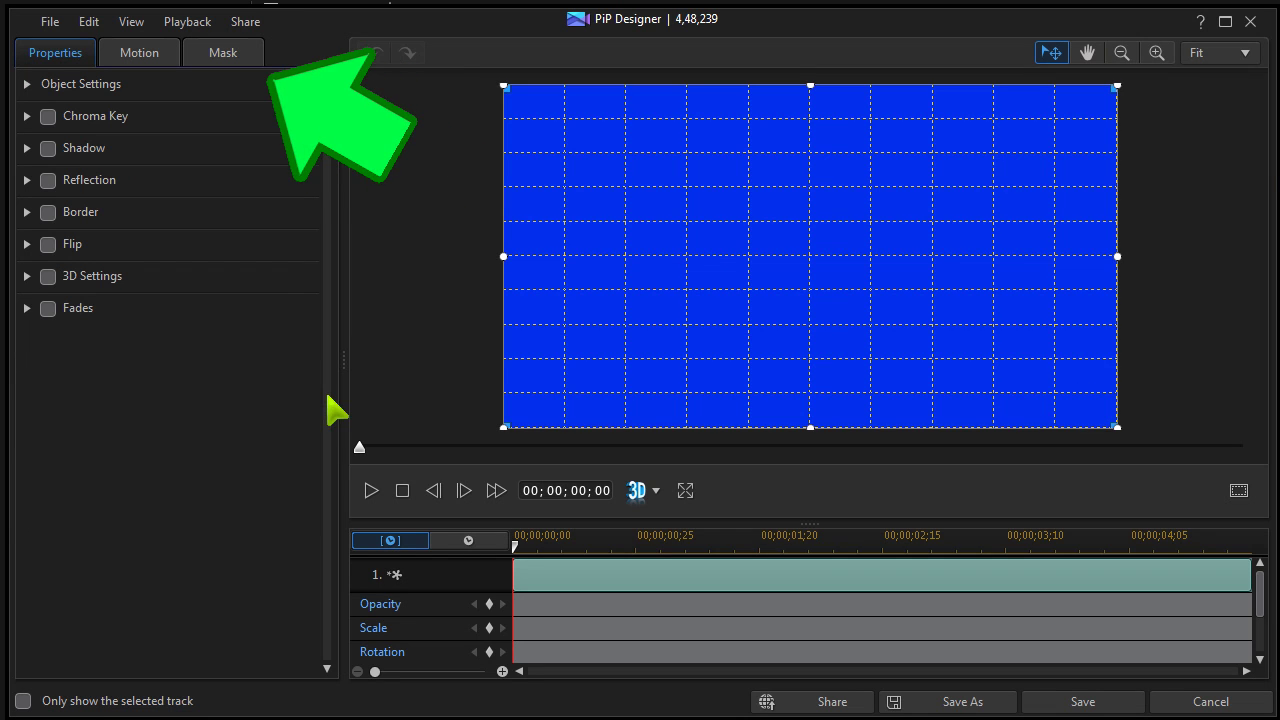
Step: Try rectangle and star masks on the butterfly clip, shifting and shrinking them
click(226, 58)
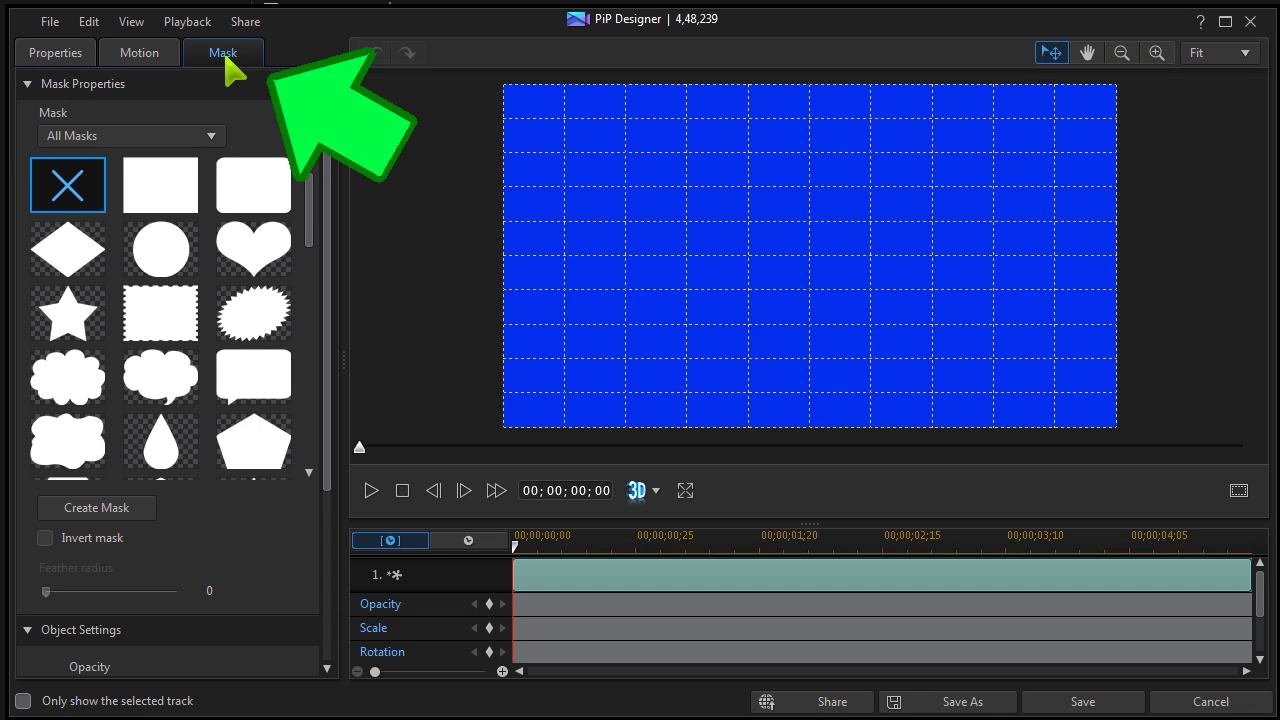
click(169, 196)
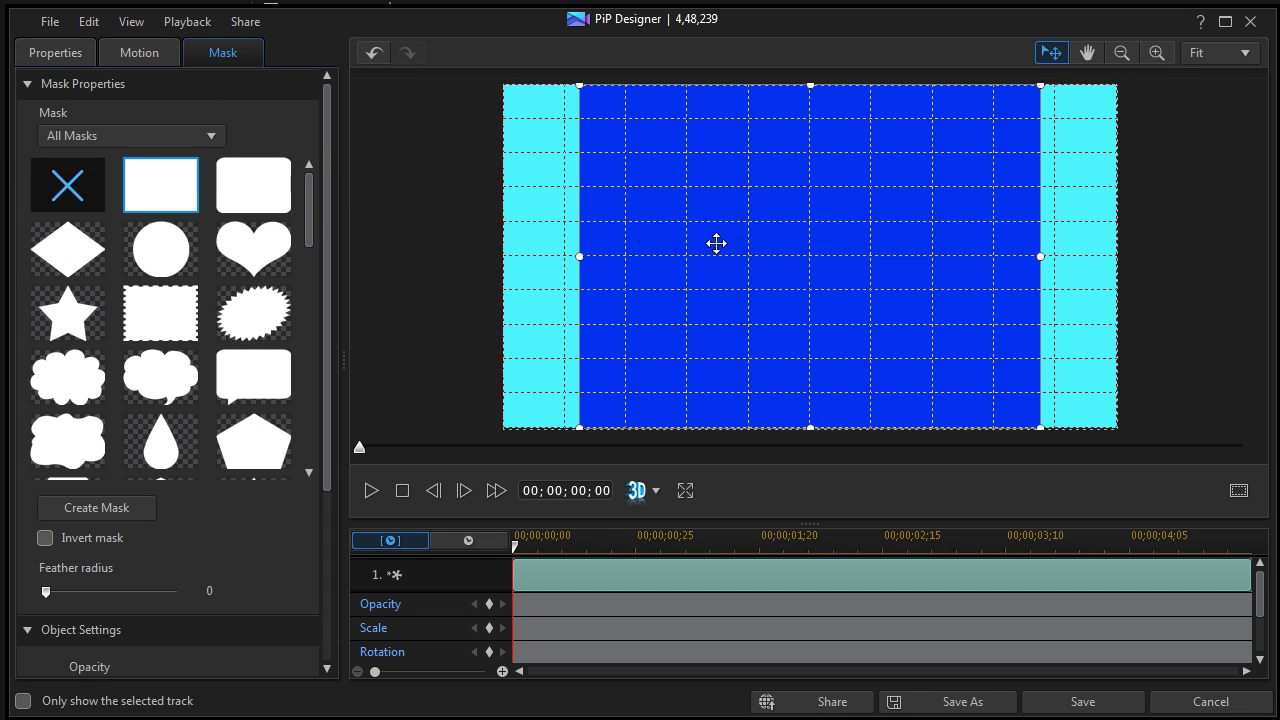
drag(724, 243, 839, 244)
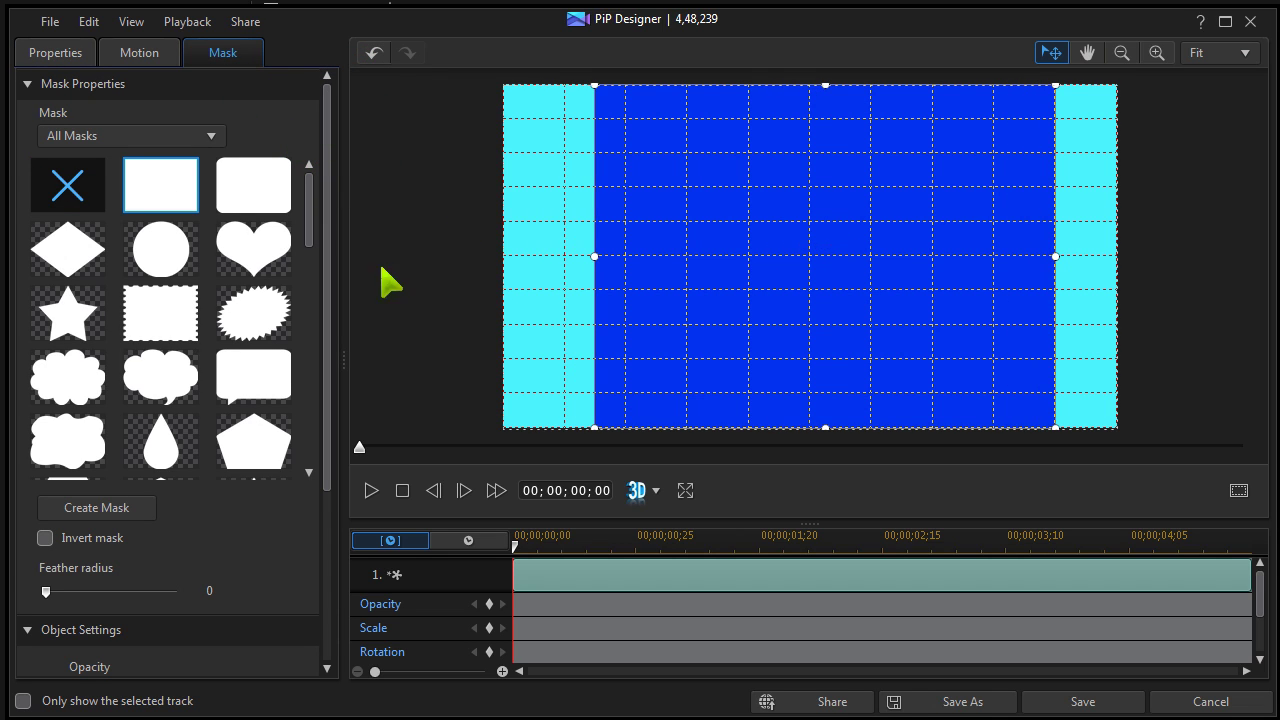
click(71, 325)
drag(581, 90, 697, 170)
drag(766, 274, 751, 254)
drag(309, 235, 310, 455)
Step: Apply the soft oval mask, widen it to the frame edges and raise the feather radius
click(251, 208)
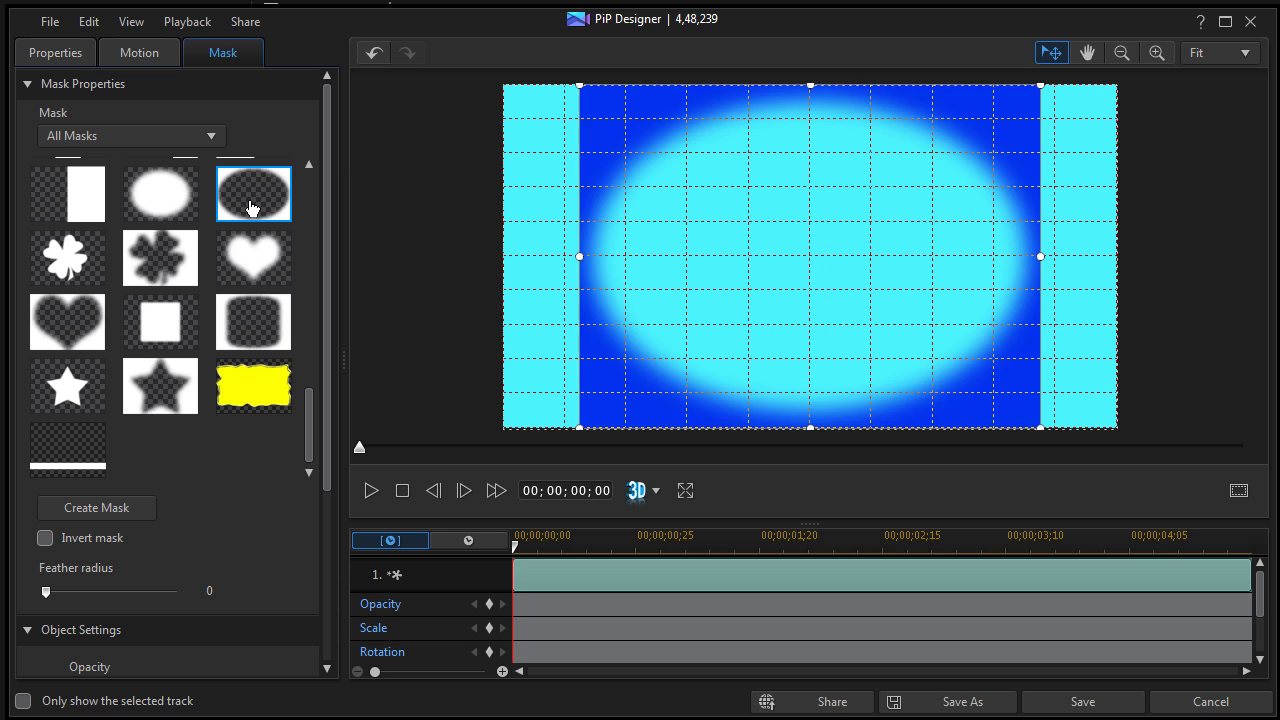
drag(330, 409, 334, 600)
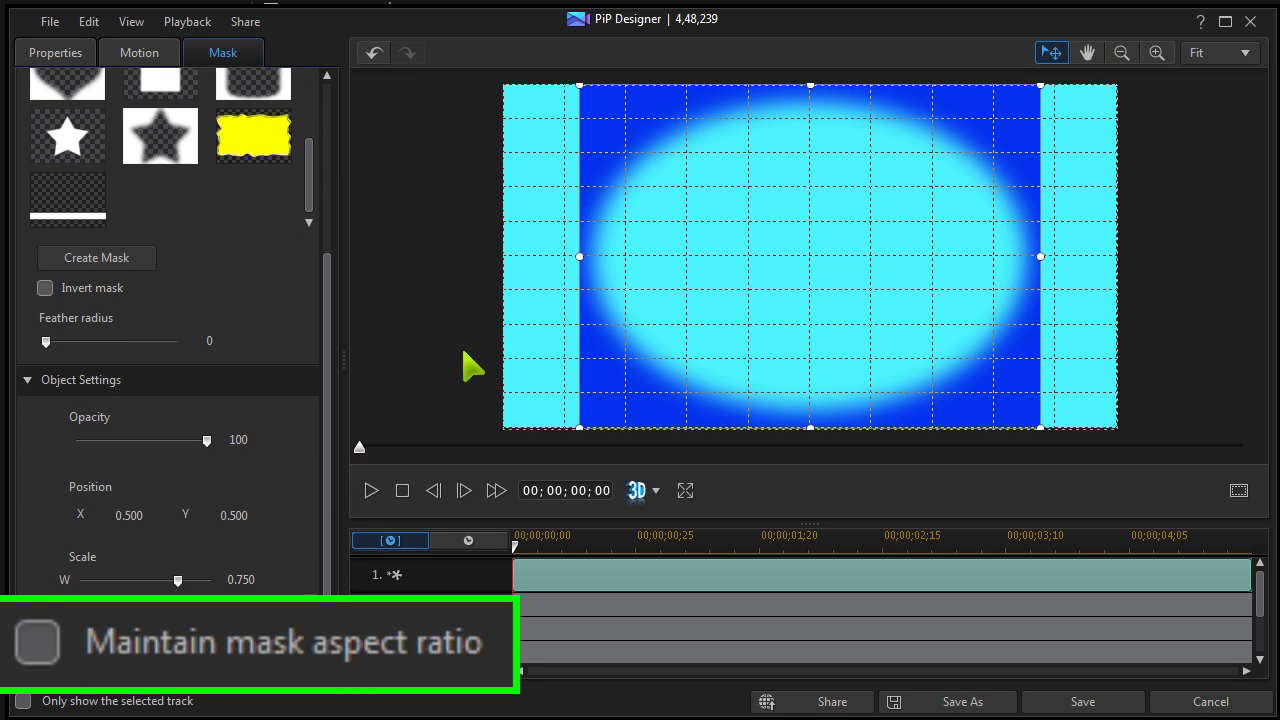
drag(580, 257, 490, 260)
drag(1041, 259, 1195, 257)
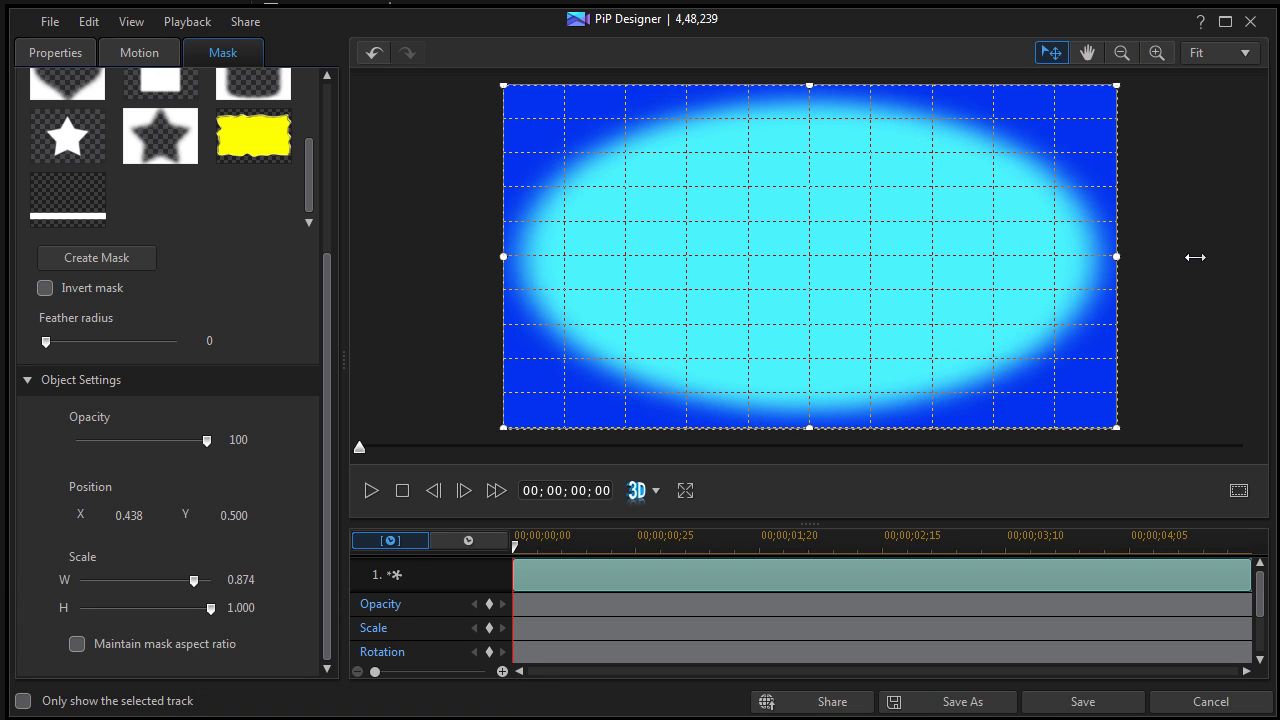
click(45, 288)
click(45, 288)
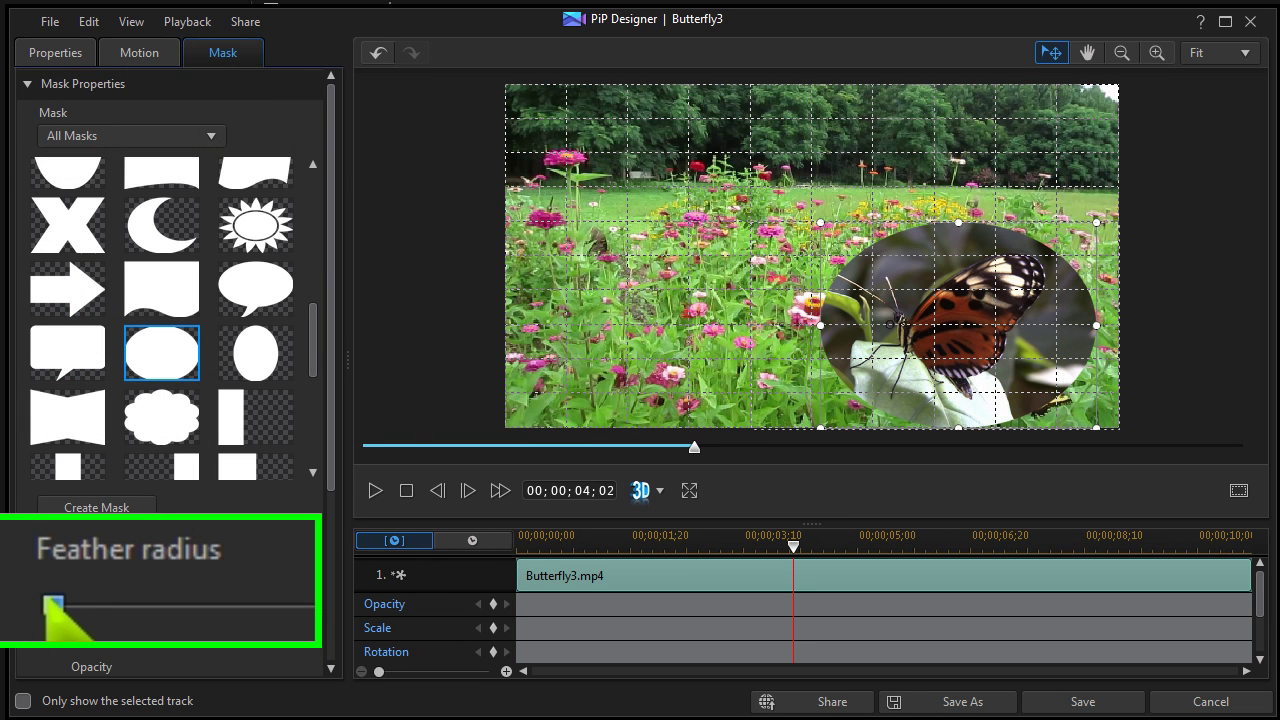
drag(46, 603, 244, 603)
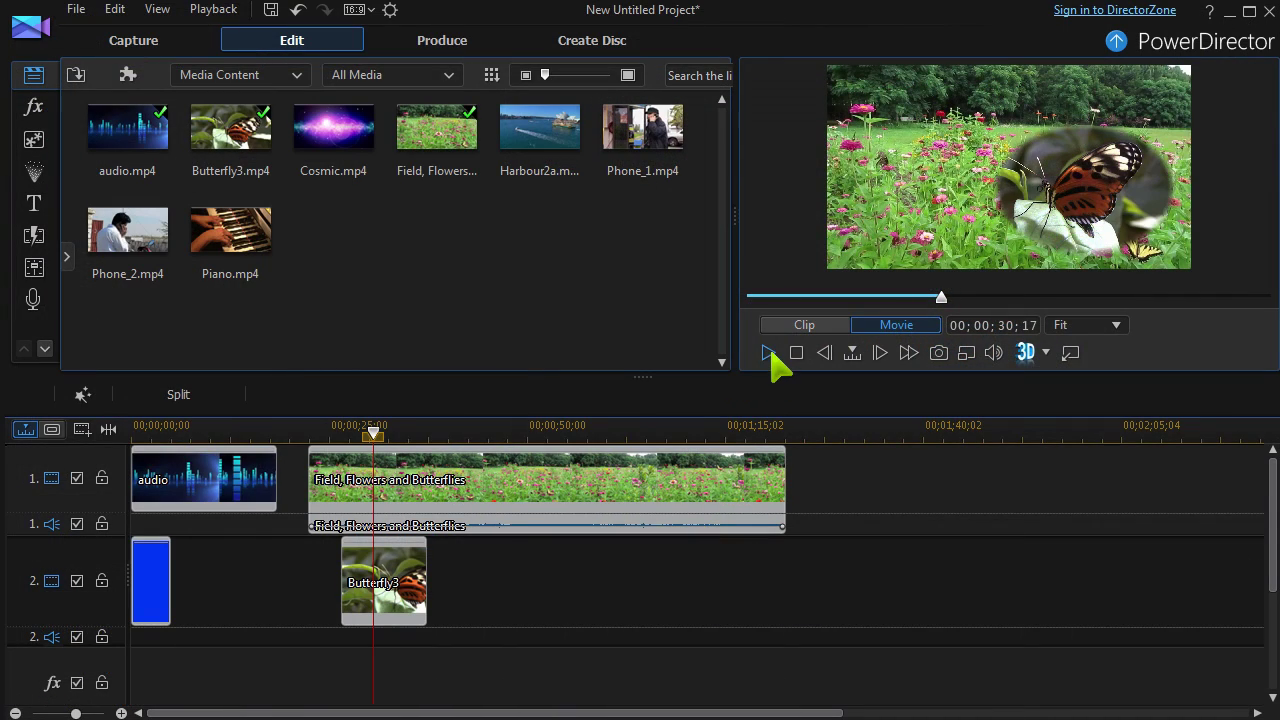
Step: Preview the butterfly inset, then apply a rectangular mask to Phone_1
click(771, 353)
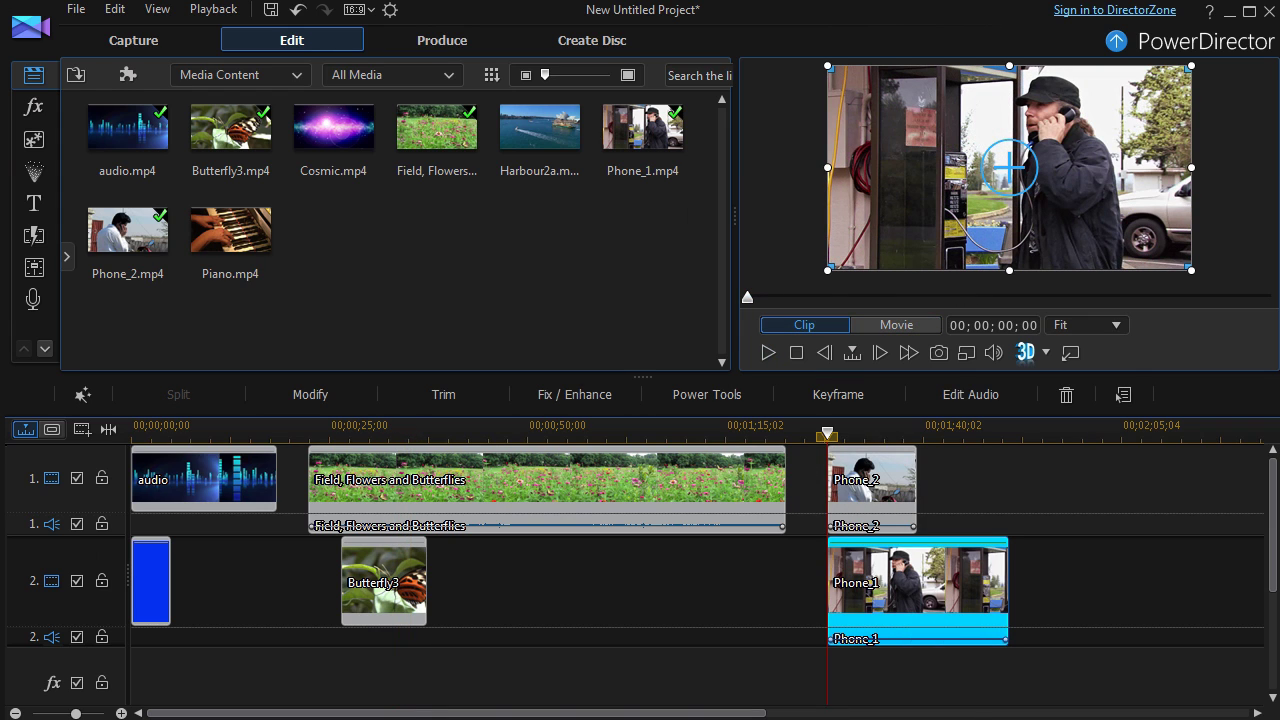
click(334, 400)
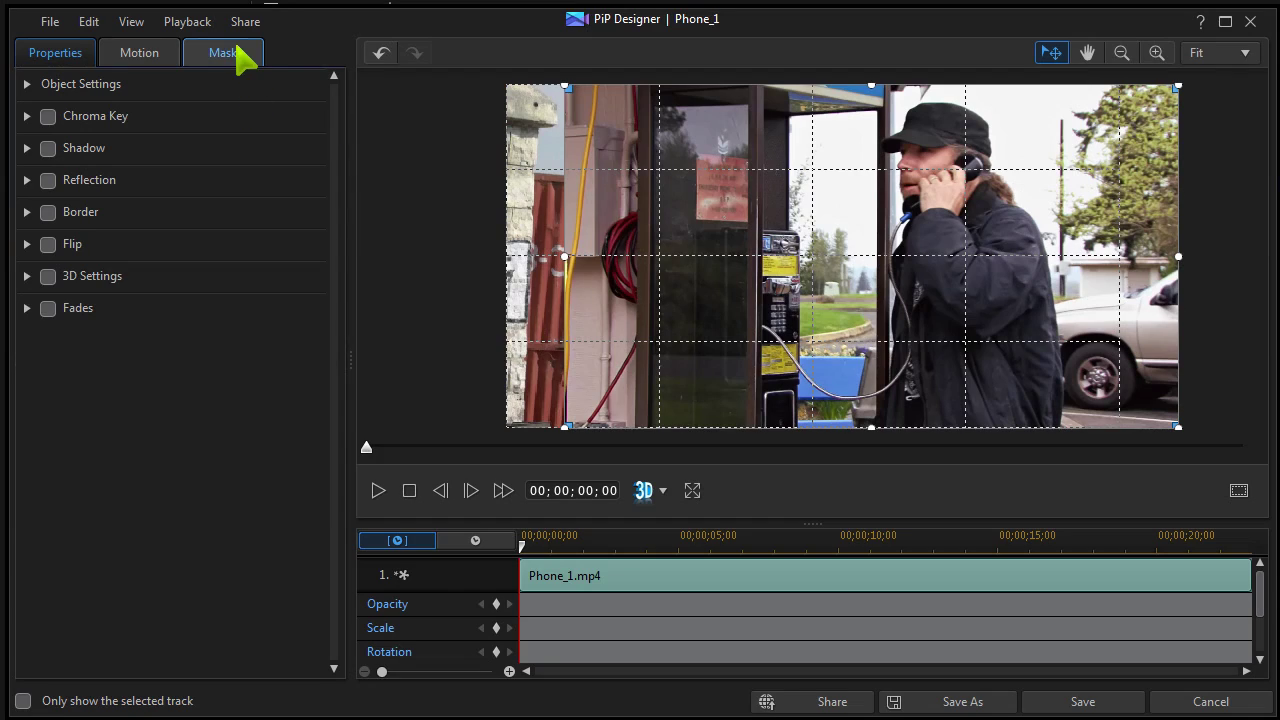
click(237, 50)
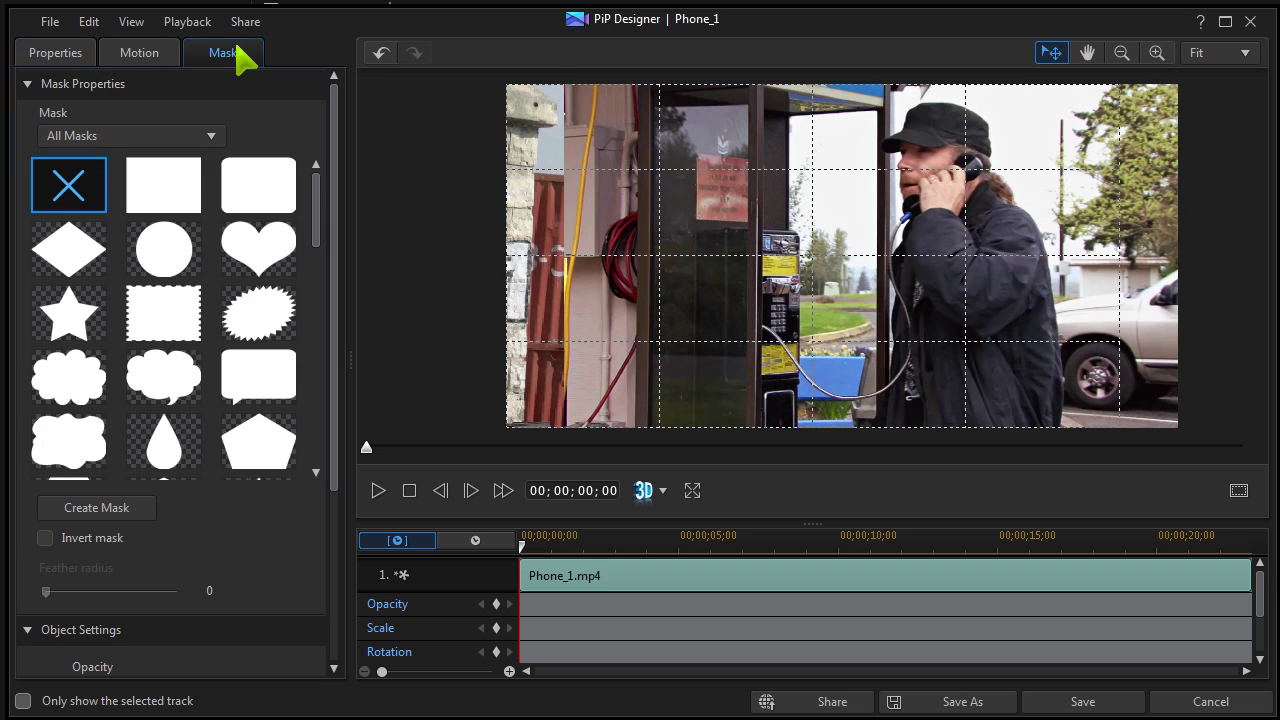
click(179, 187)
Step: Unlock the mask aspect ratio and narrow it to width 0.559 at X 0.680, then save
drag(334, 471, 335, 680)
click(79, 644)
drag(641, 256, 808, 256)
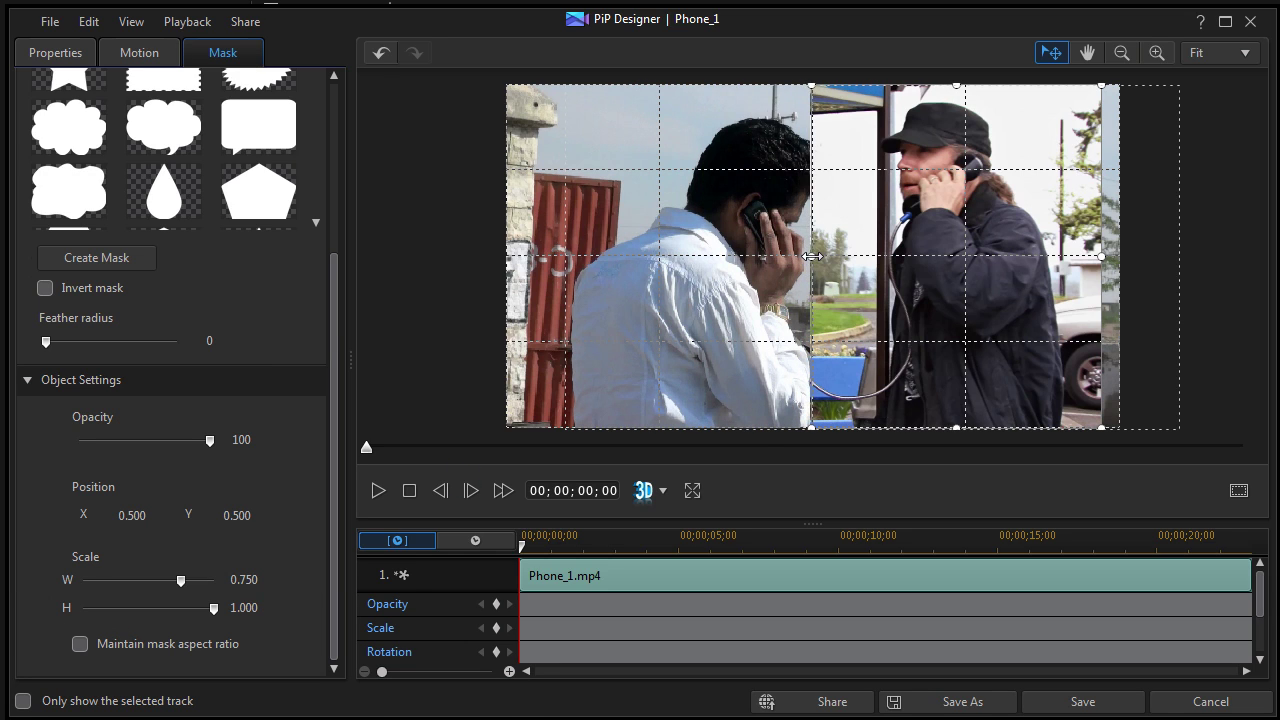
drag(816, 255, 811, 256)
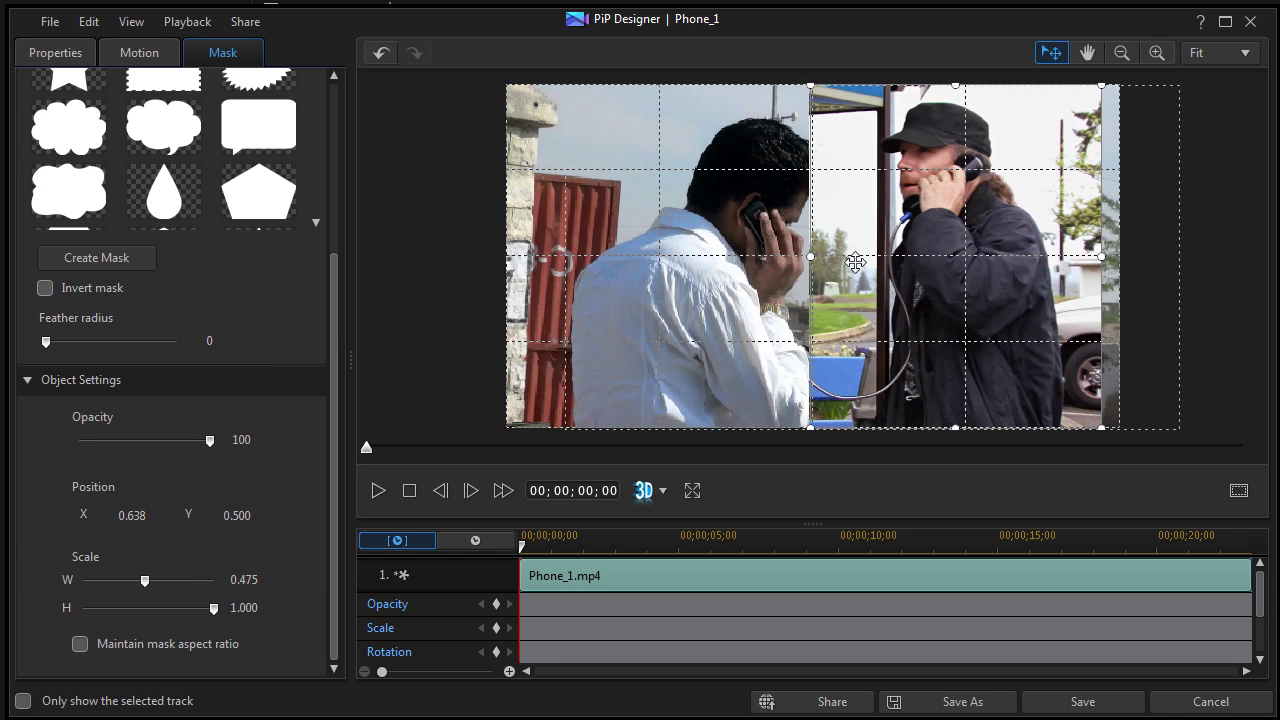
drag(1099, 257, 1150, 256)
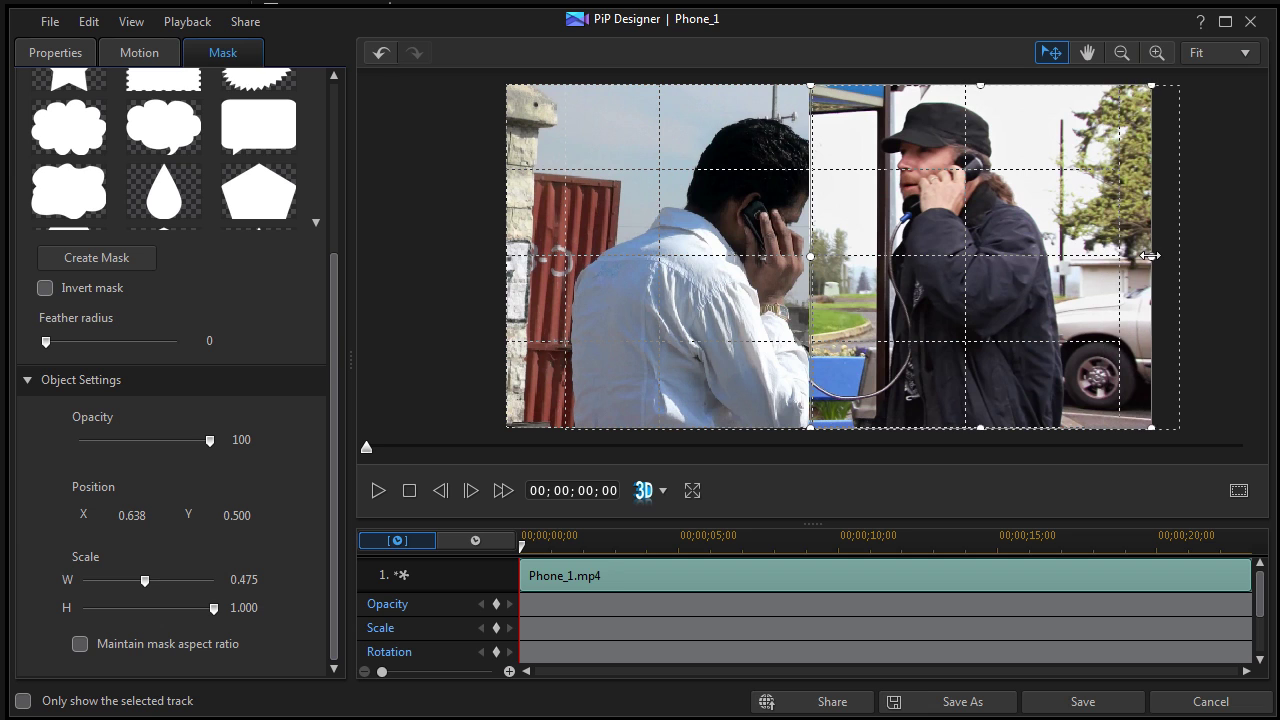
click(1081, 702)
Step: Play the split-screen movie, then place Harbour2a on track 2 after the phone clips
click(1070, 505)
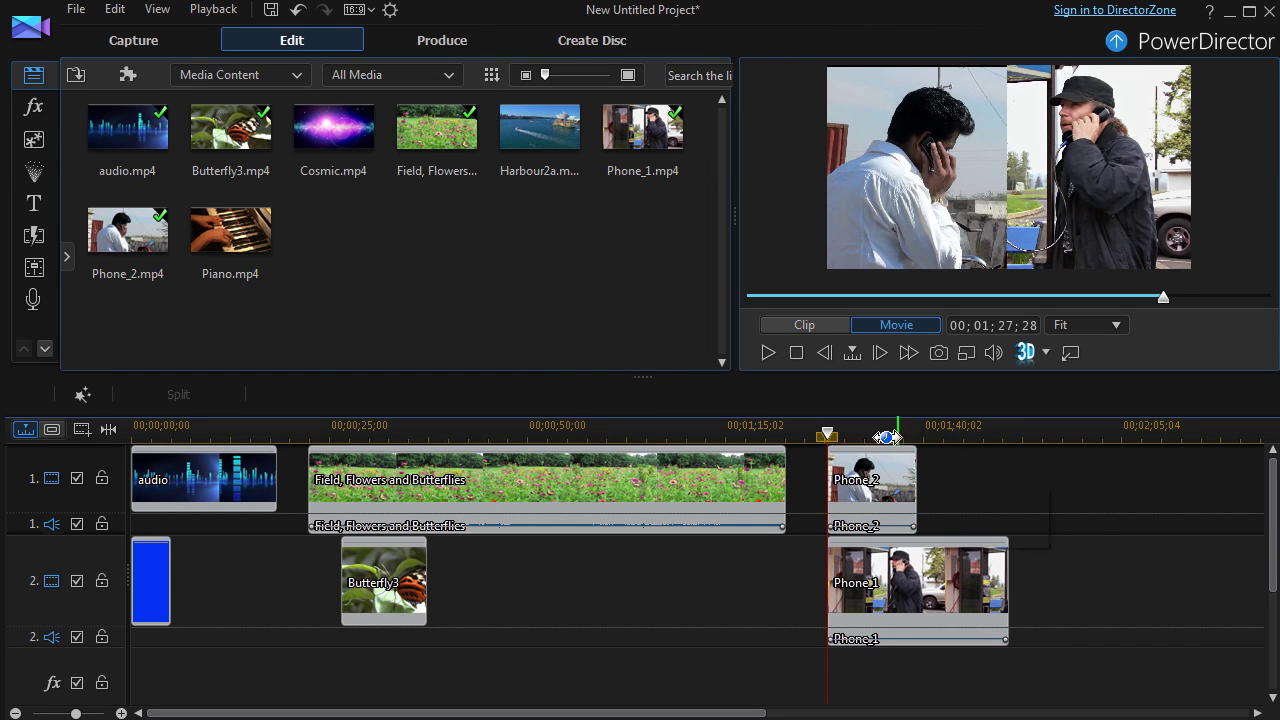
click(769, 353)
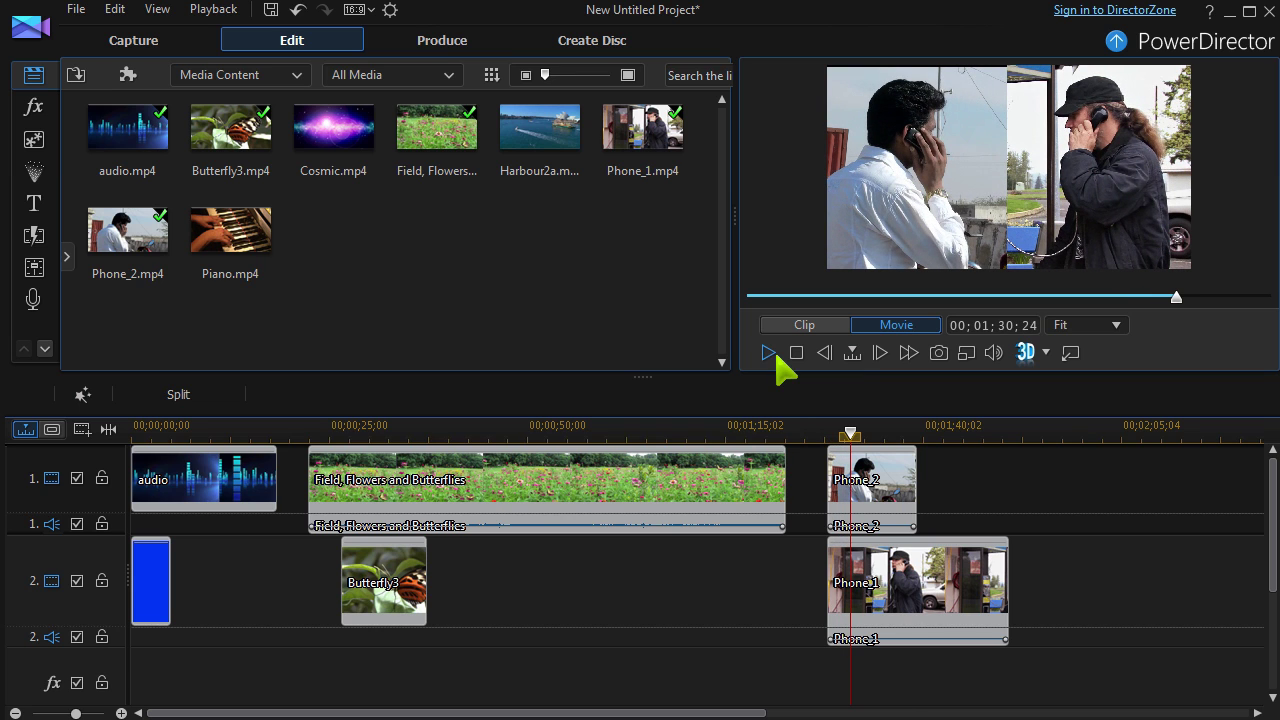
drag(539, 126, 663, 602)
drag(975, 617, 977, 608)
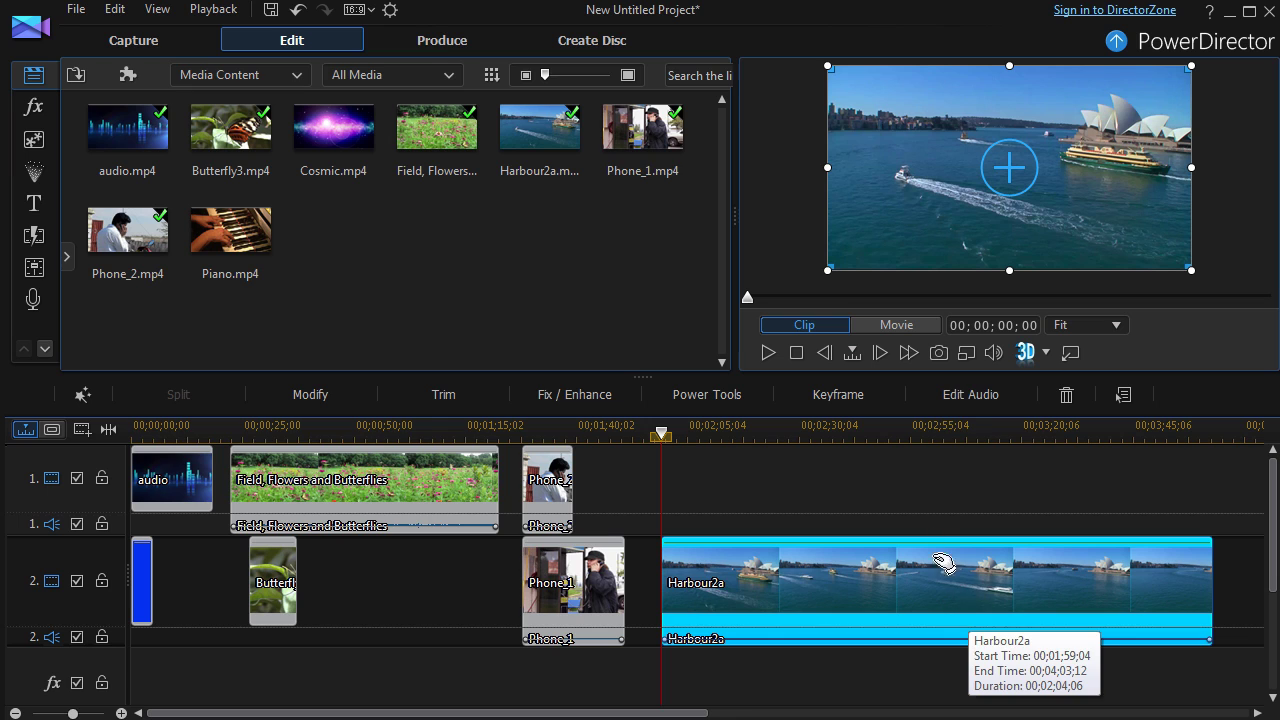
Step: Capture a SnapShot(0) still of the harbour and open Harbour2a in PiP Designer
click(938, 353)
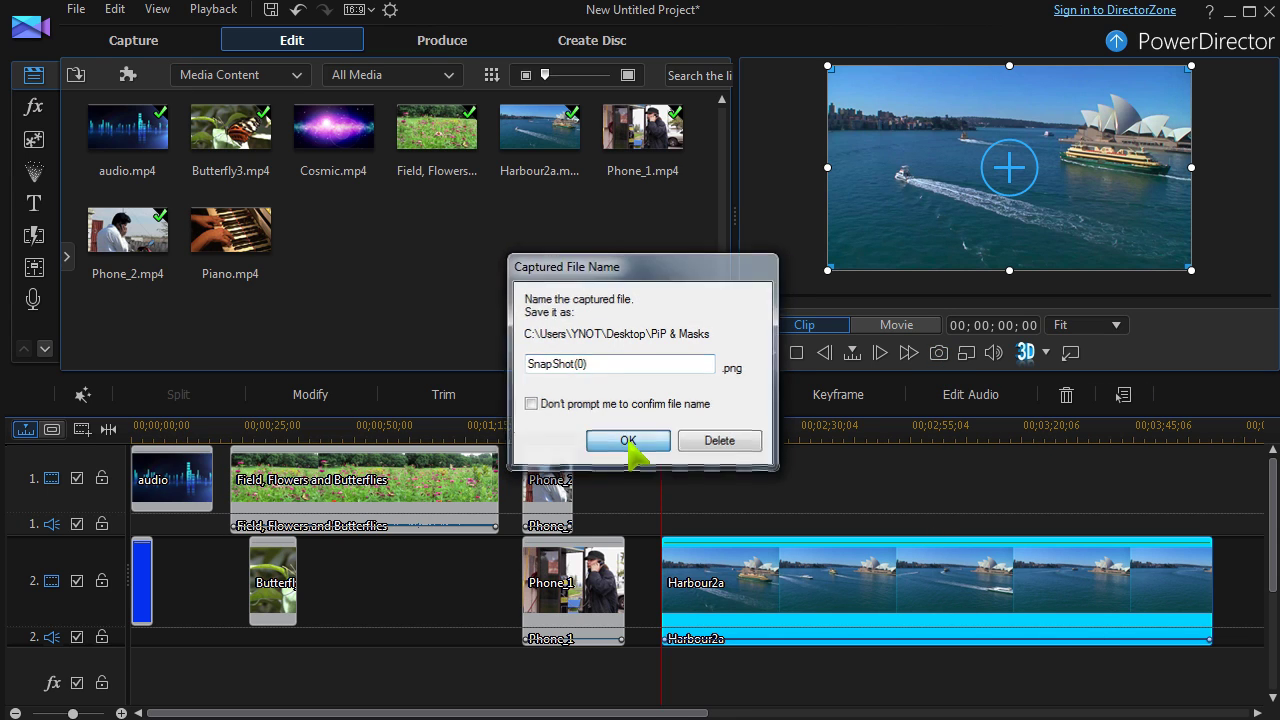
click(630, 442)
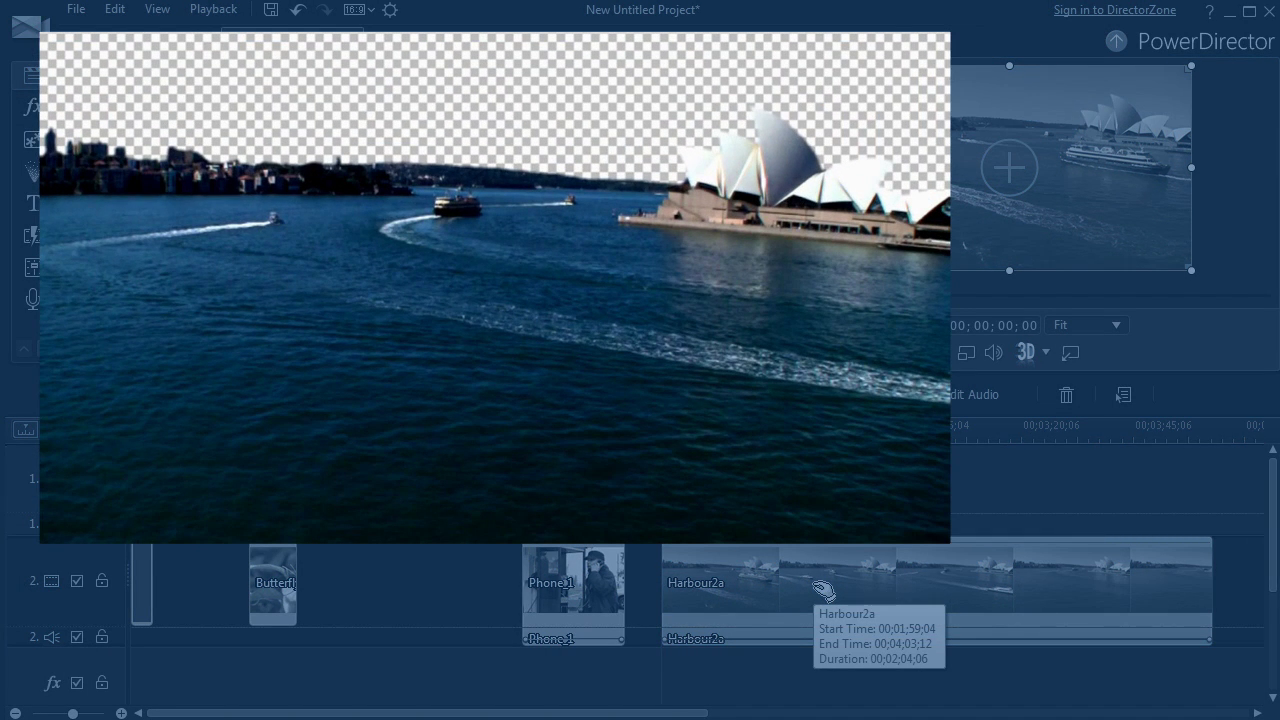
click(822, 590)
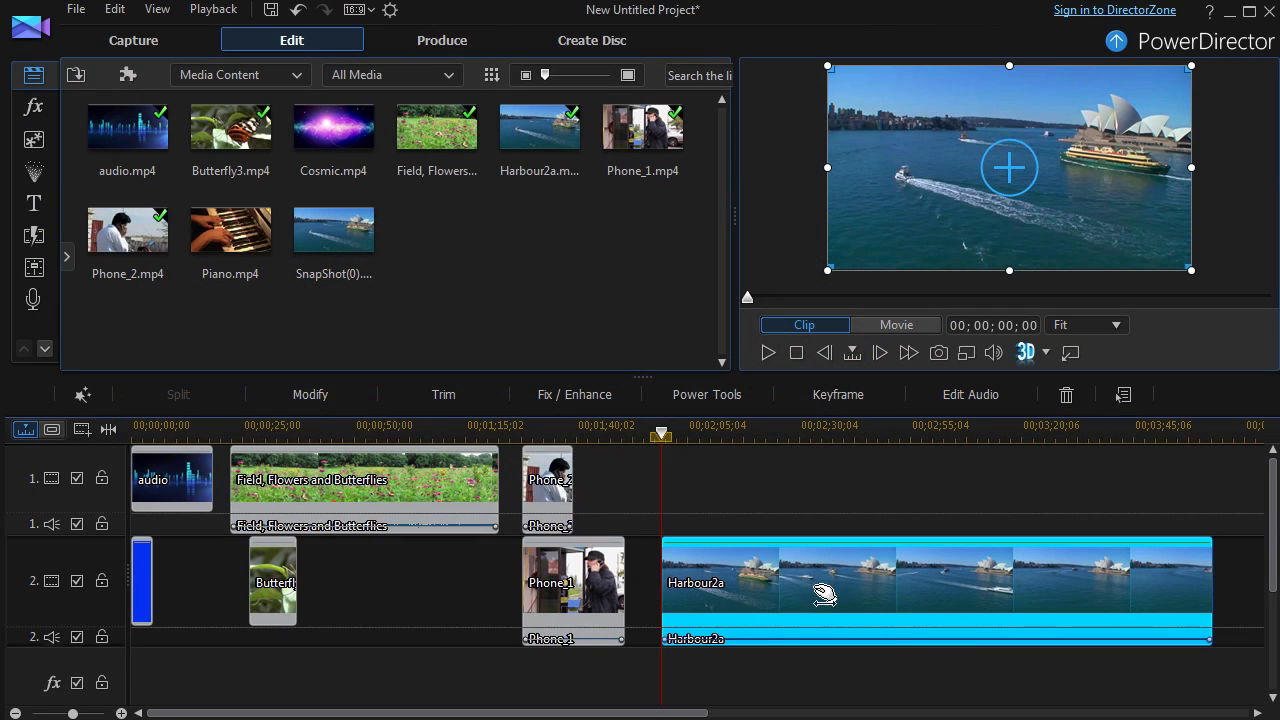
click(336, 398)
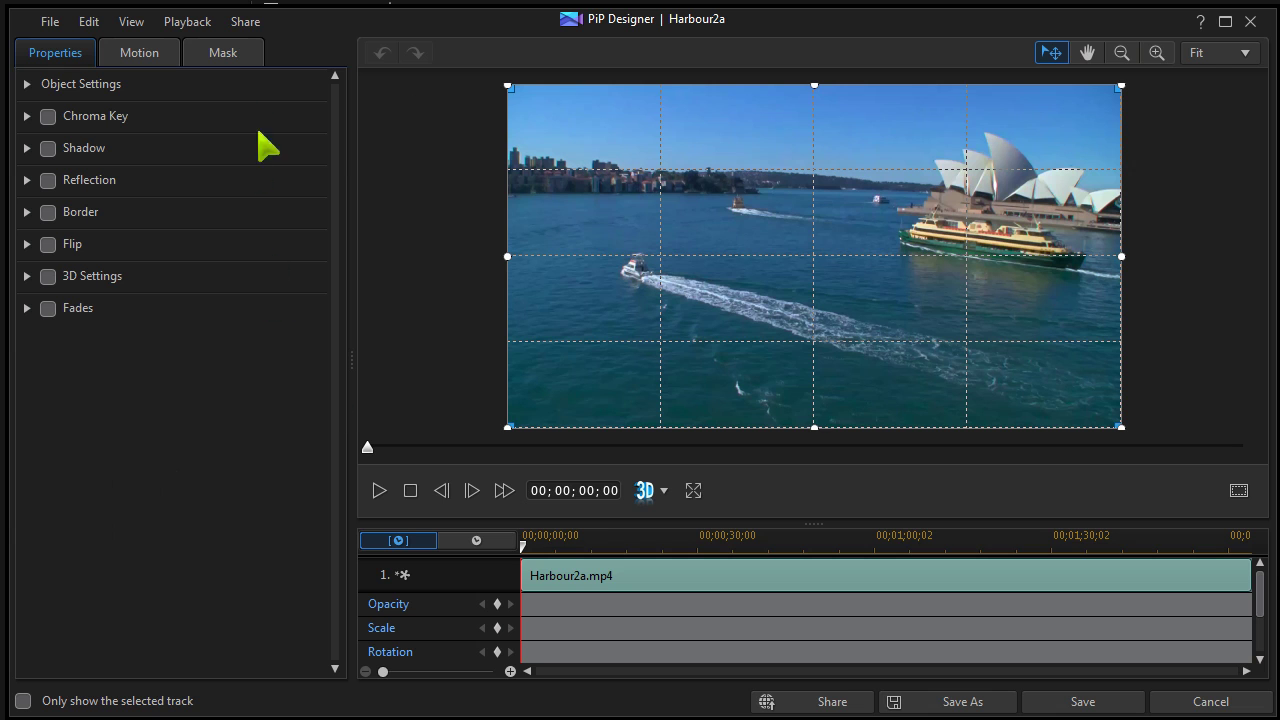
Step: Build a custom mask from Harbour-1-1.png using its alpha channel, and save
click(231, 62)
scroll(333, 340, down, 5)
click(97, 508)
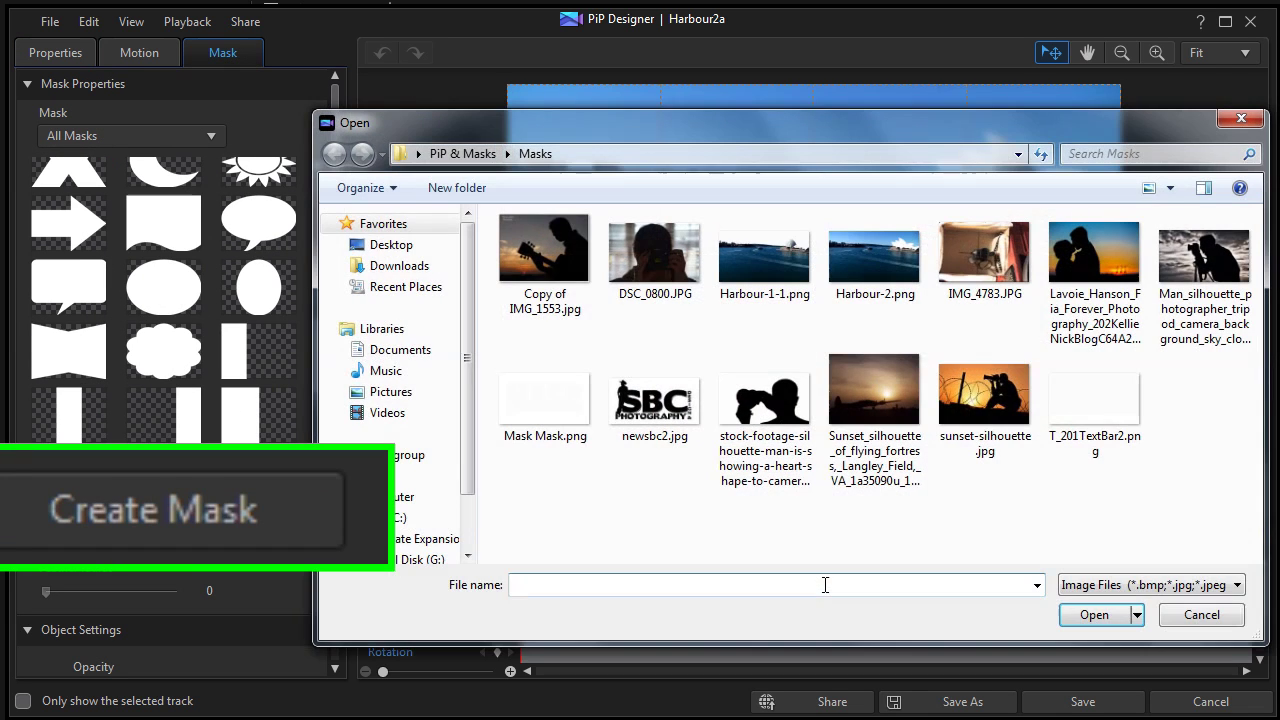
double_click(762, 262)
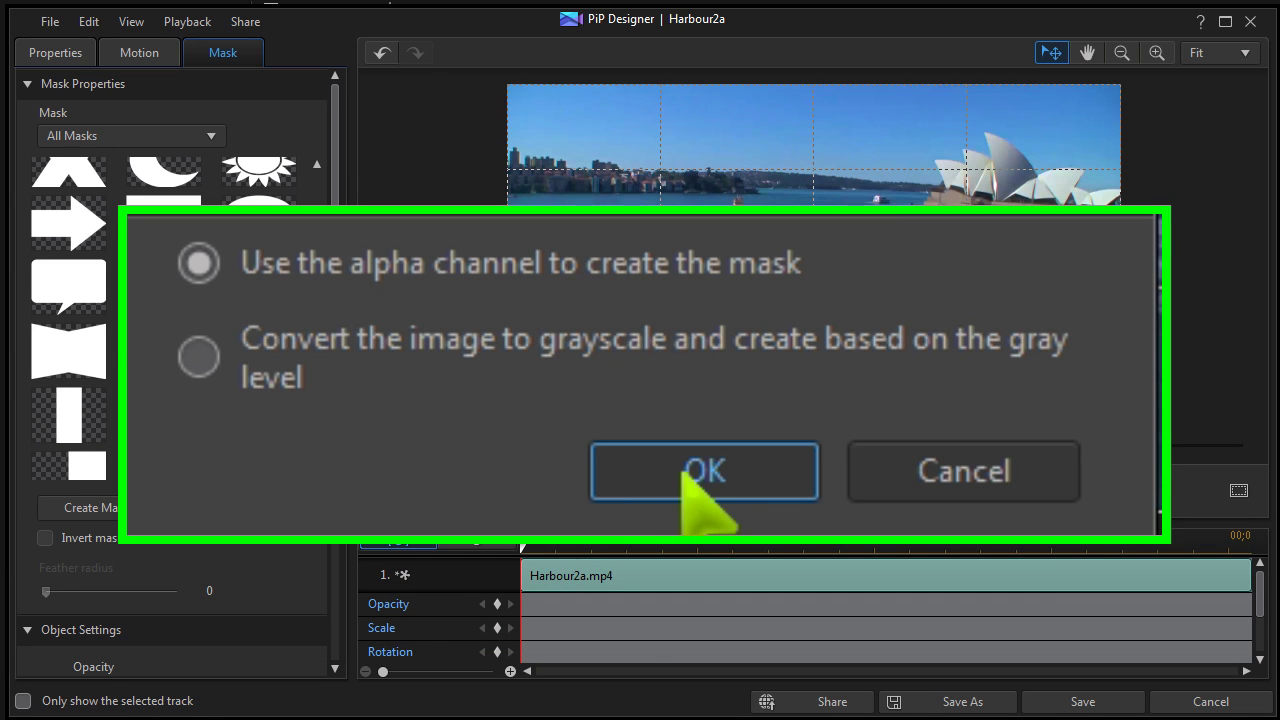
click(659, 412)
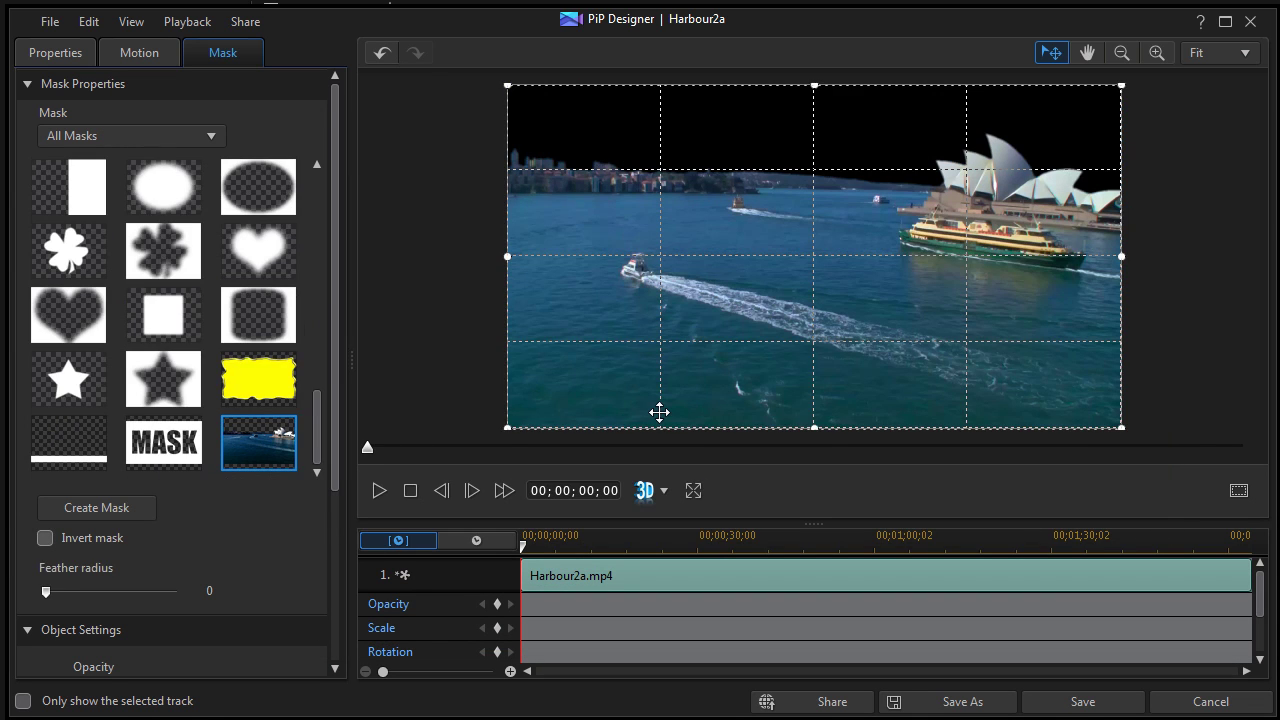
click(1086, 702)
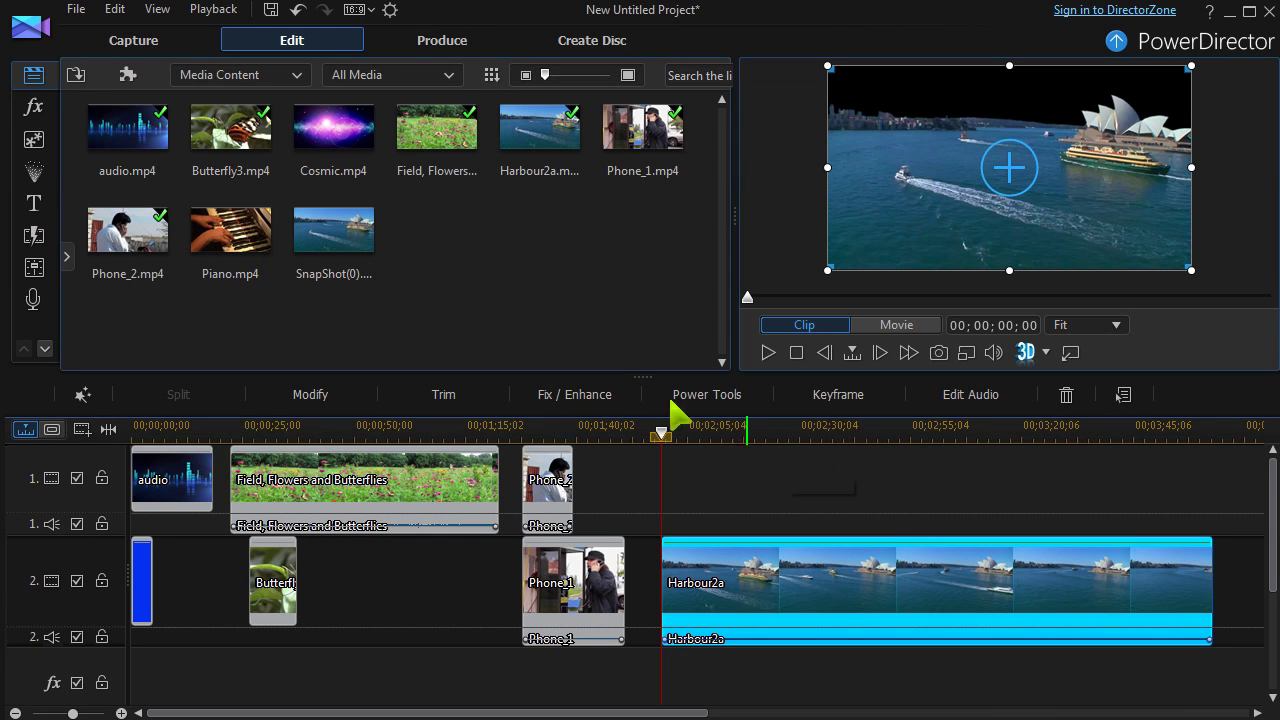
Step: Place Cosmic.mp4 on track 1 from 00;02;06;25 and play the movie to see the starfield sky
drag(346, 143, 698, 478)
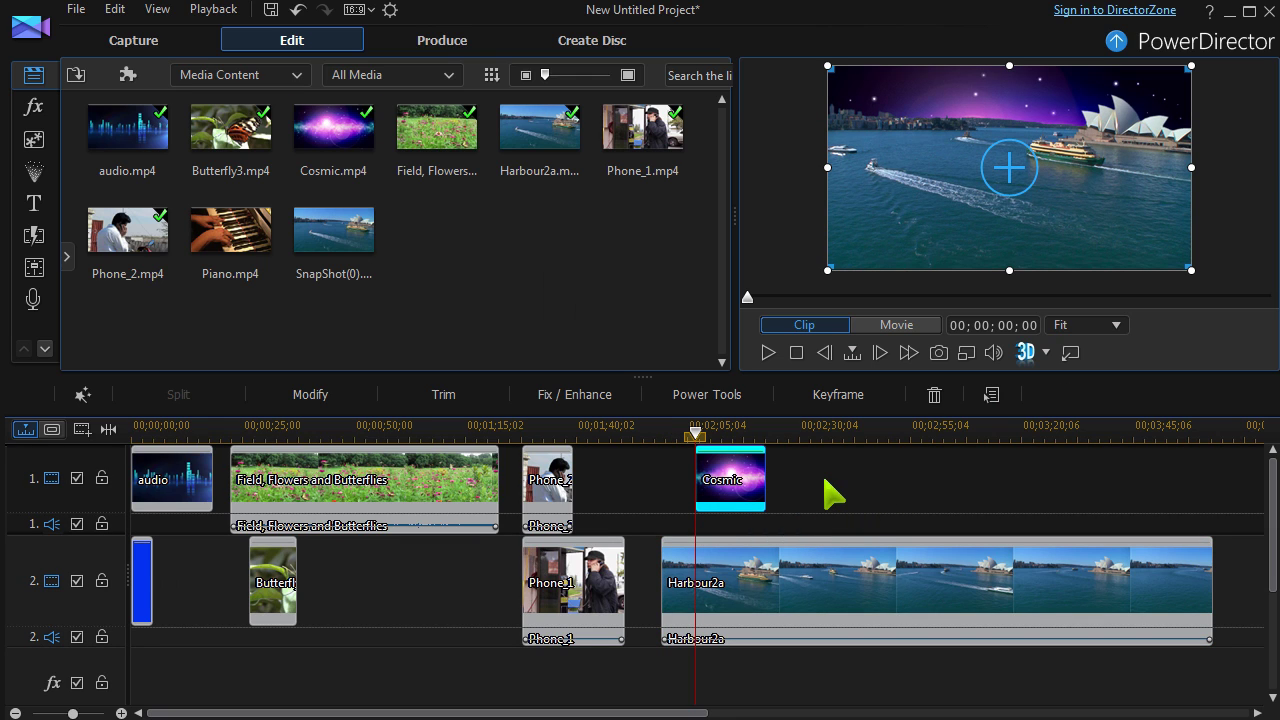
click(829, 493)
click(770, 356)
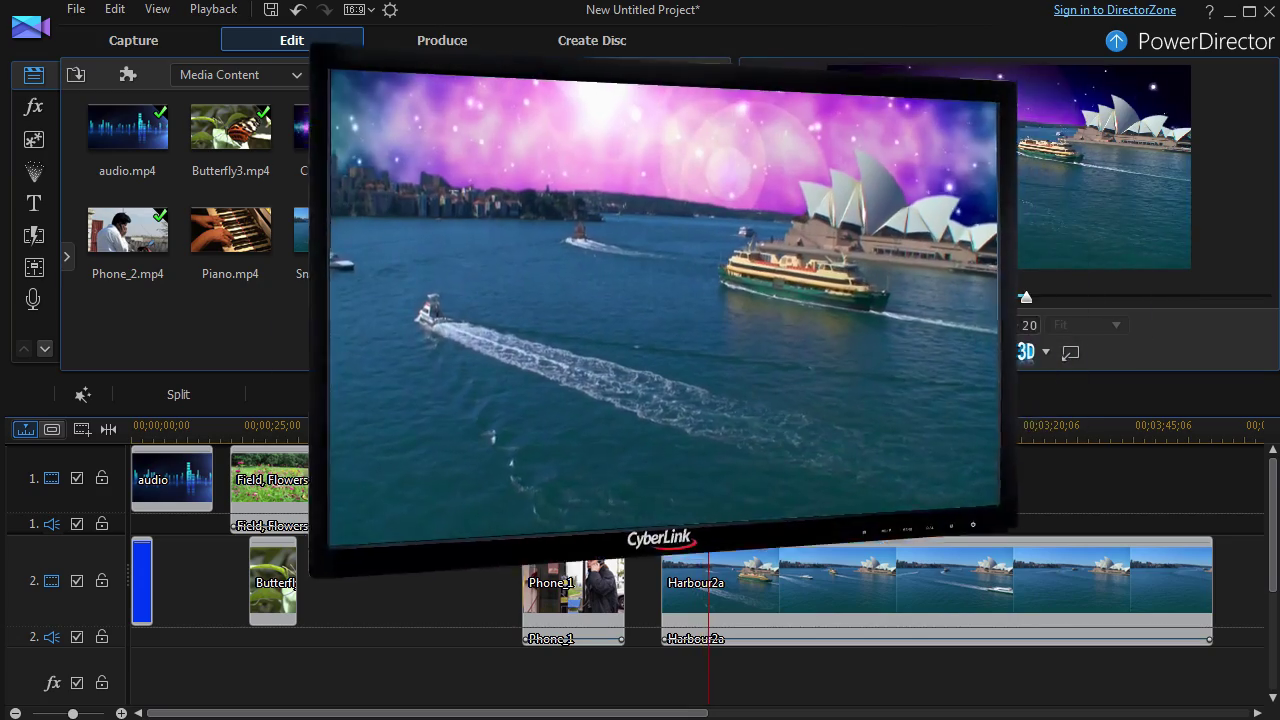